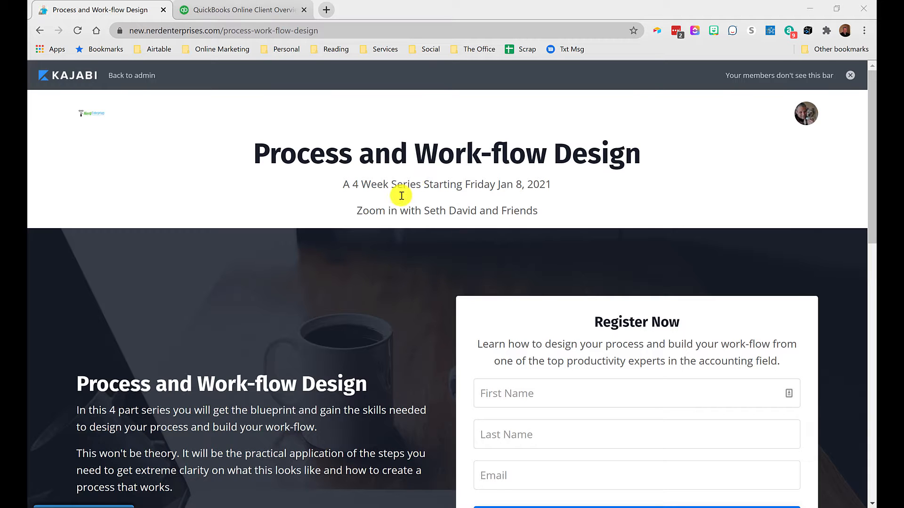
Step: Switch to the QuickBooks Online client and open the Tags page
{"action": "left_click", "coordinate": [228, 16]}
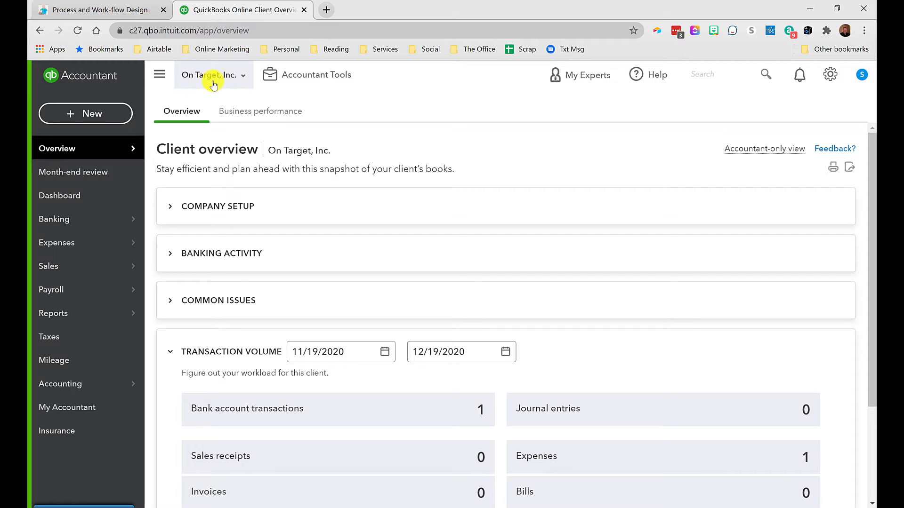
{"action": "mouse_move", "coordinate": [63, 225]}
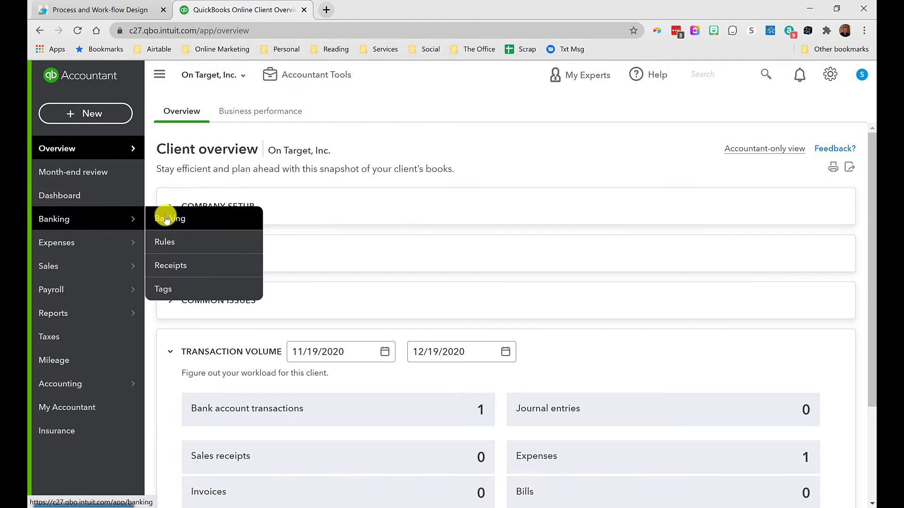
{"action": "left_click", "coordinate": [162, 292]}
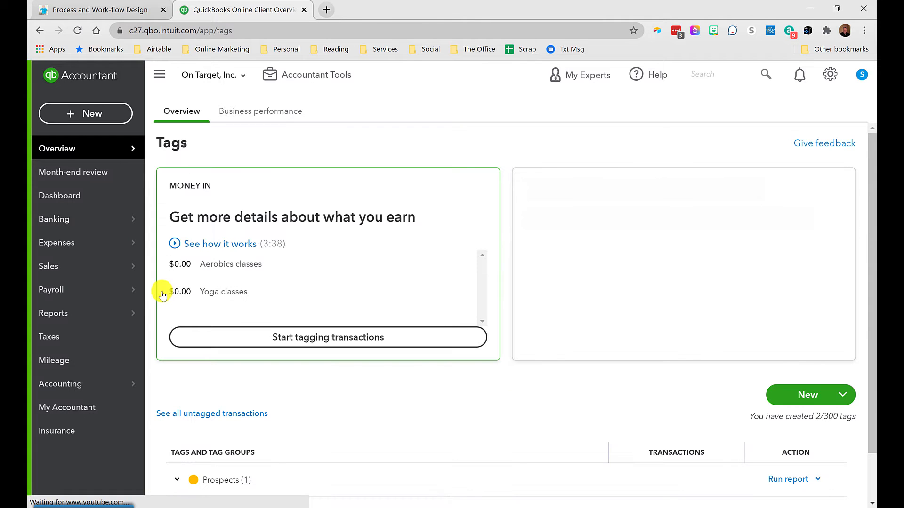
{"action": "left_click", "coordinate": [829, 75]}
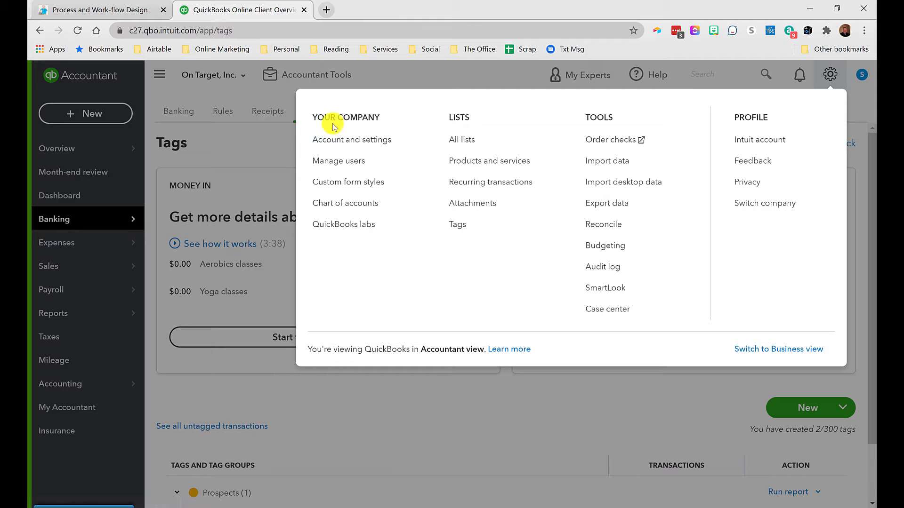
{"action": "left_click", "coordinate": [459, 226]}
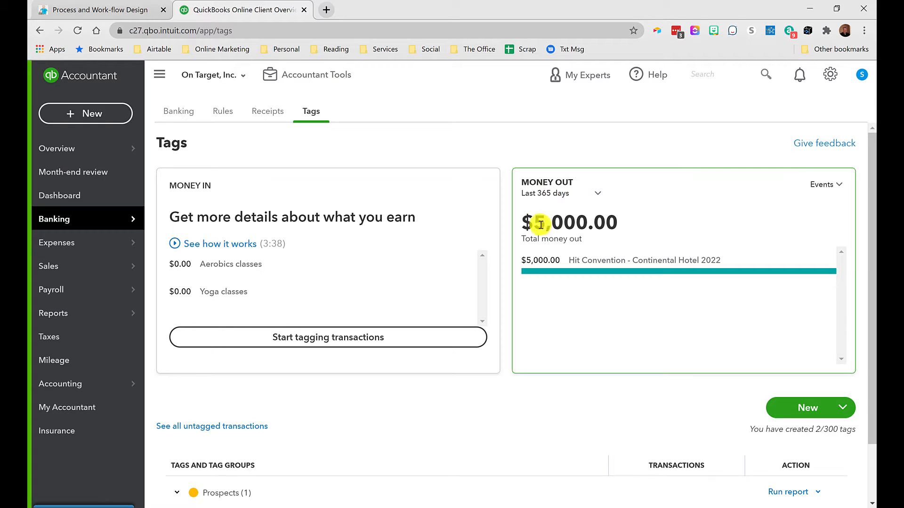
Step: Expand the Events tag group in the tags list
{"action": "double_click", "coordinate": [608, 225]}
{"action": "left_click", "coordinate": [612, 230]}
{"action": "scroll", "coordinate": [339, 427], "scroll_direction": "down", "scroll_amount": 1}
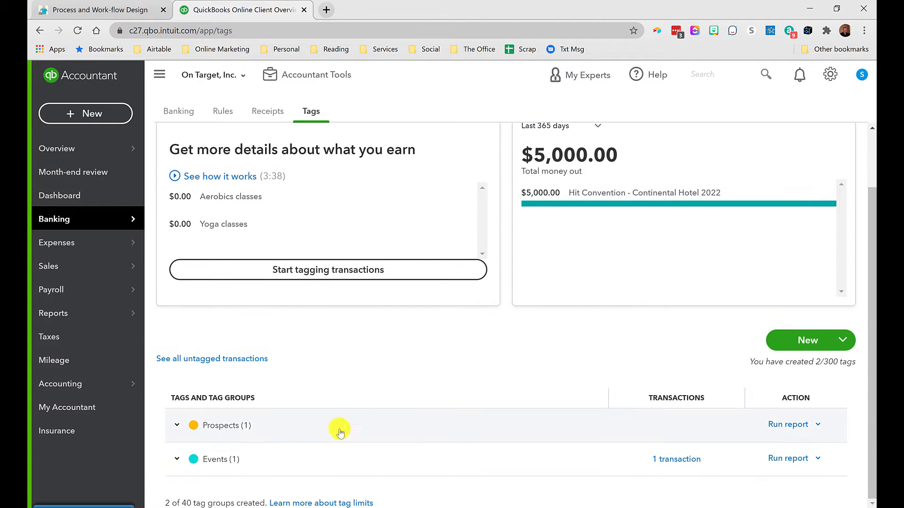
{"action": "left_click", "coordinate": [174, 459]}
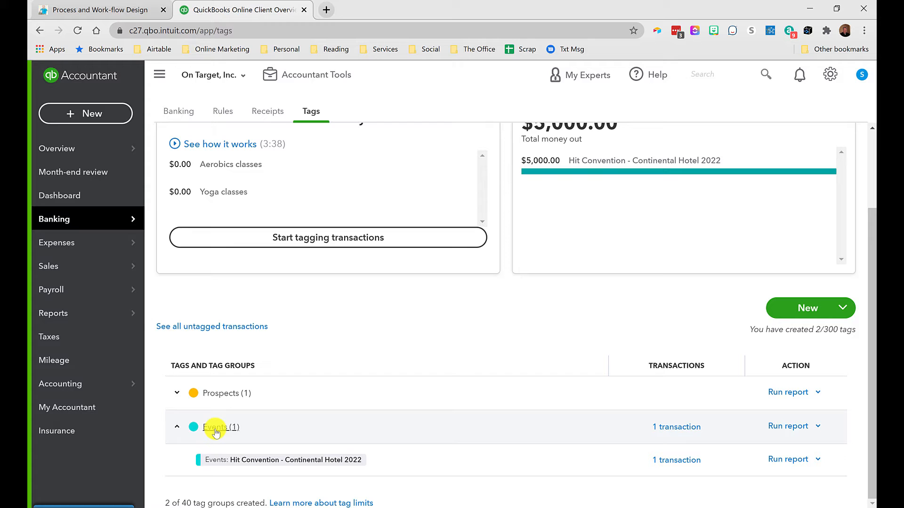
{"action": "left_click", "coordinate": [808, 308]}
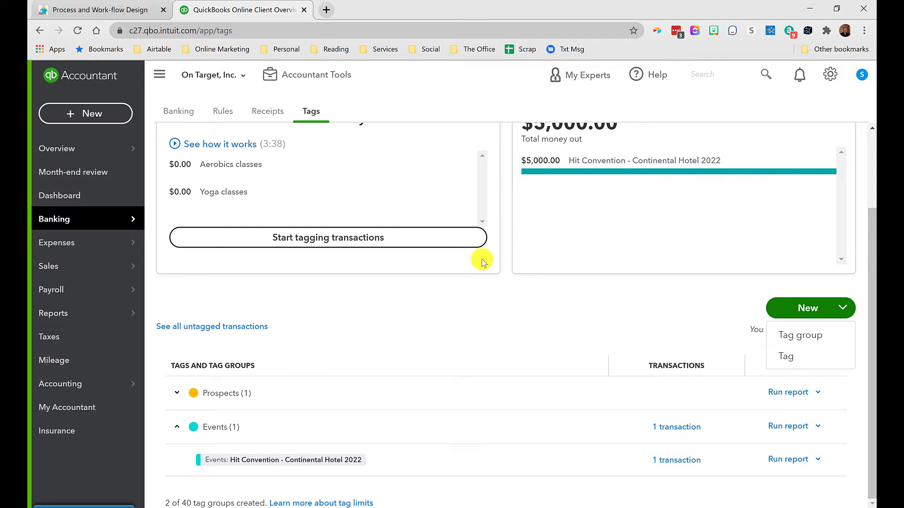
{"action": "left_click", "coordinate": [408, 331]}
{"action": "scroll", "coordinate": [582, 183], "scroll_direction": "up", "scroll_amount": 3}
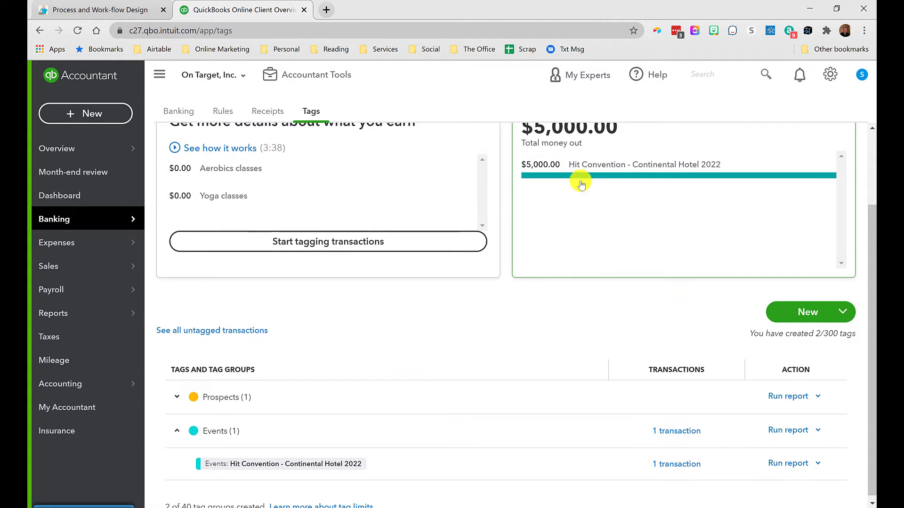
{"action": "scroll", "coordinate": [583, 183], "scroll_direction": "down", "scroll_amount": 3}
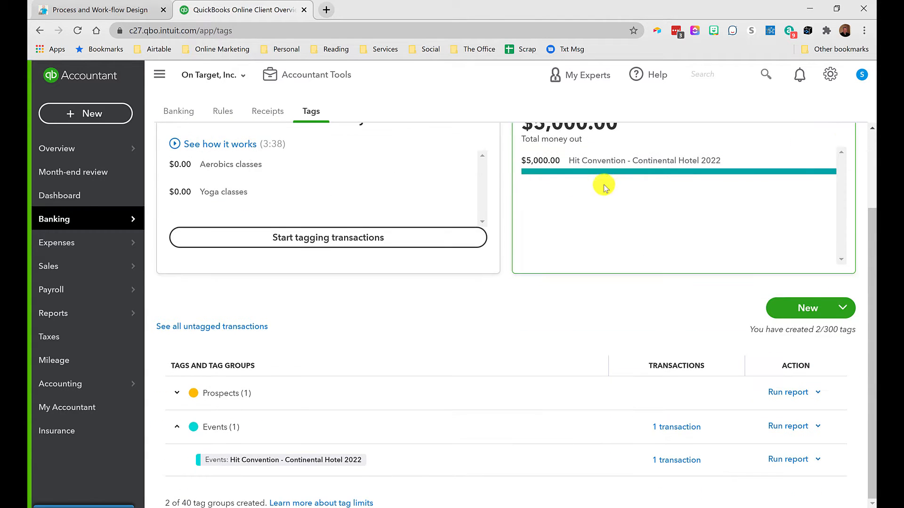
Step: Open the expense tagged Hit Convention - Continental Hotel 2022 from its transaction list
{"action": "left_click", "coordinate": [682, 461]}
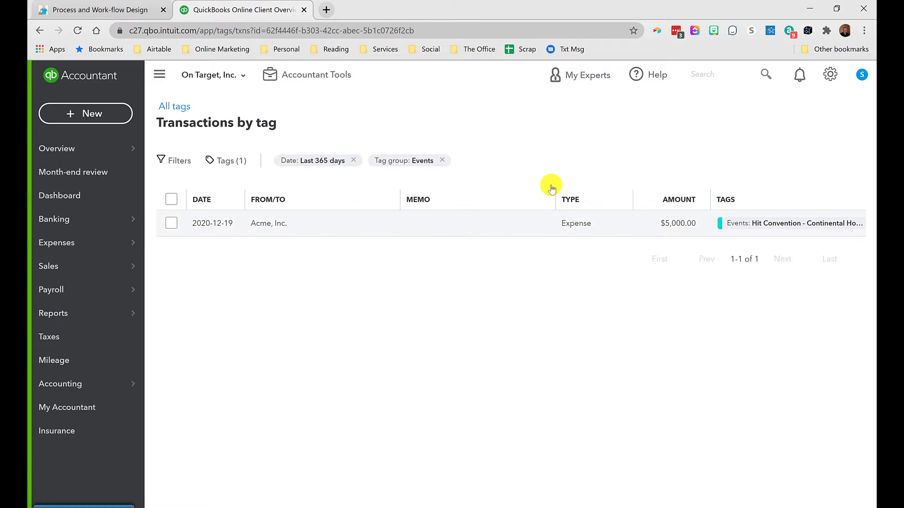
{"action": "left_click", "coordinate": [271, 223]}
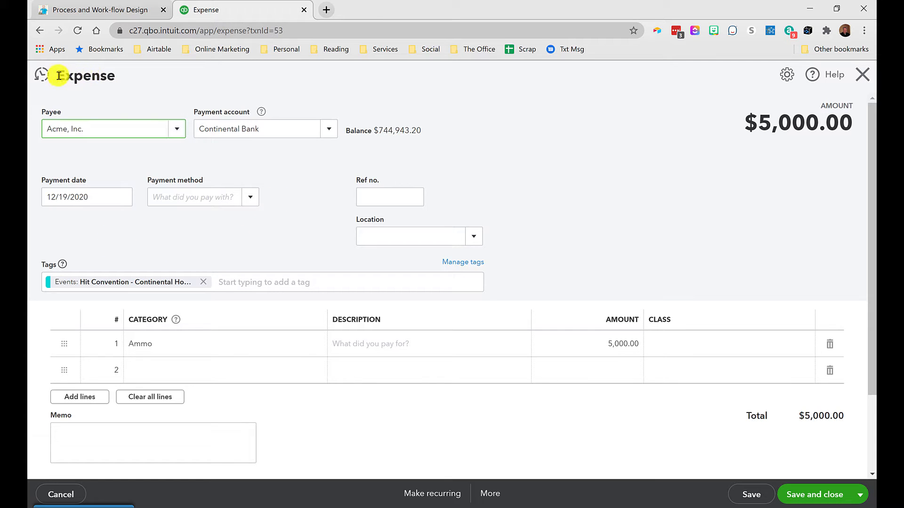
{"action": "left_click_drag", "start_coordinate": [61, 76], "coordinate": [112, 75]}
{"action": "left_click", "coordinate": [126, 78]}
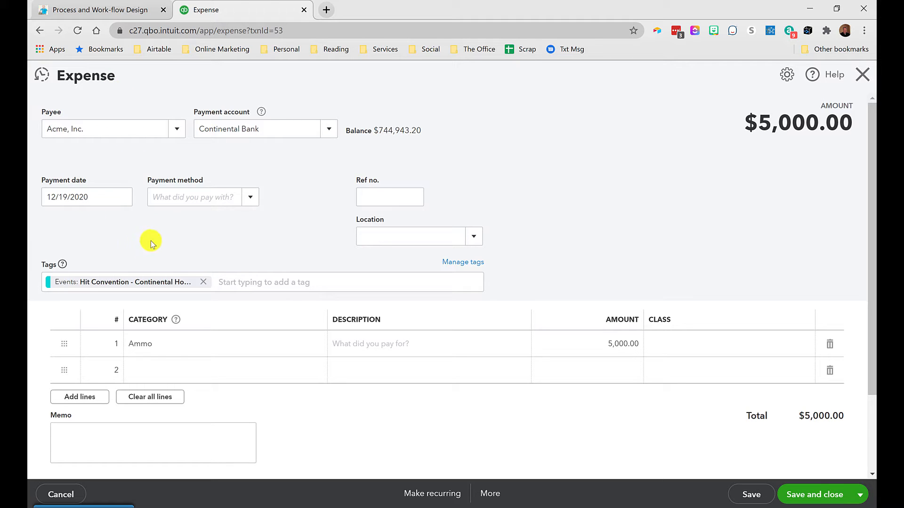
Step: Replace the expense's tag with a new tag QuickBooks Connect placed in the Events group
{"action": "left_click", "coordinate": [203, 281]}
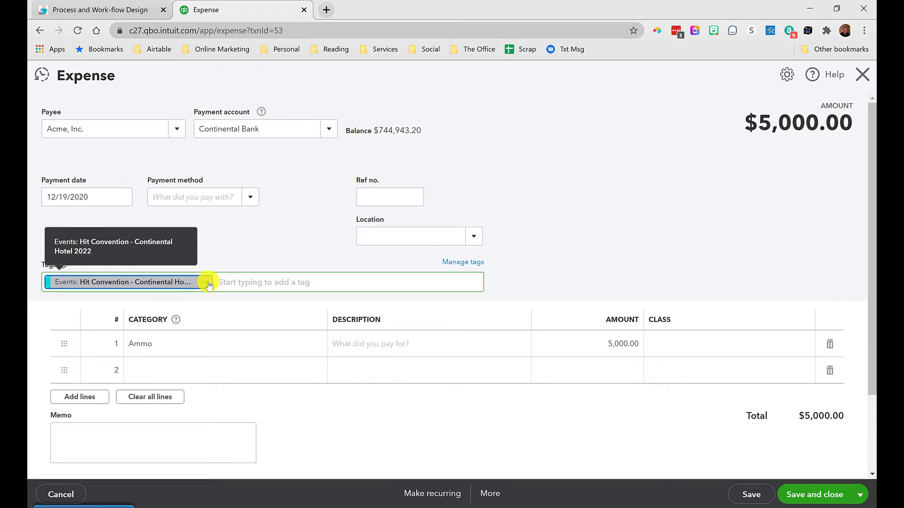
{"action": "left_click", "coordinate": [127, 283]}
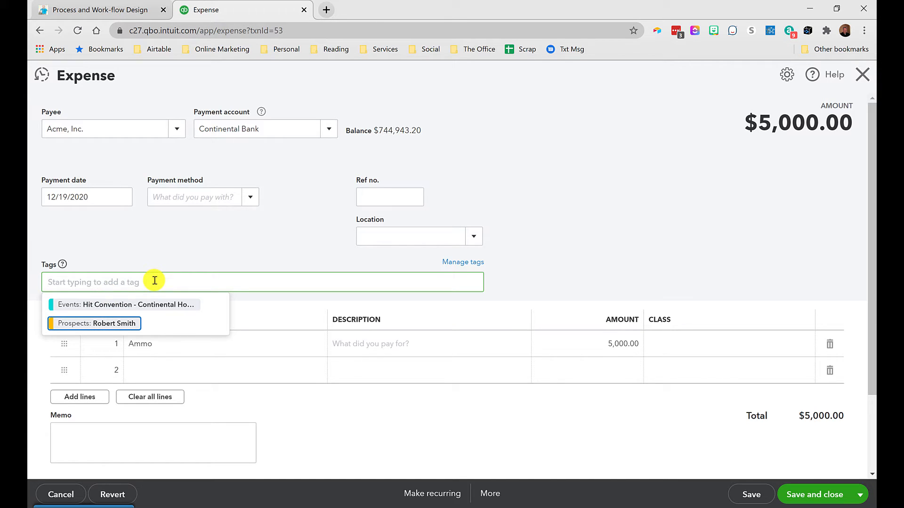
{"action": "type", "text": "QuickBooks Connect"}
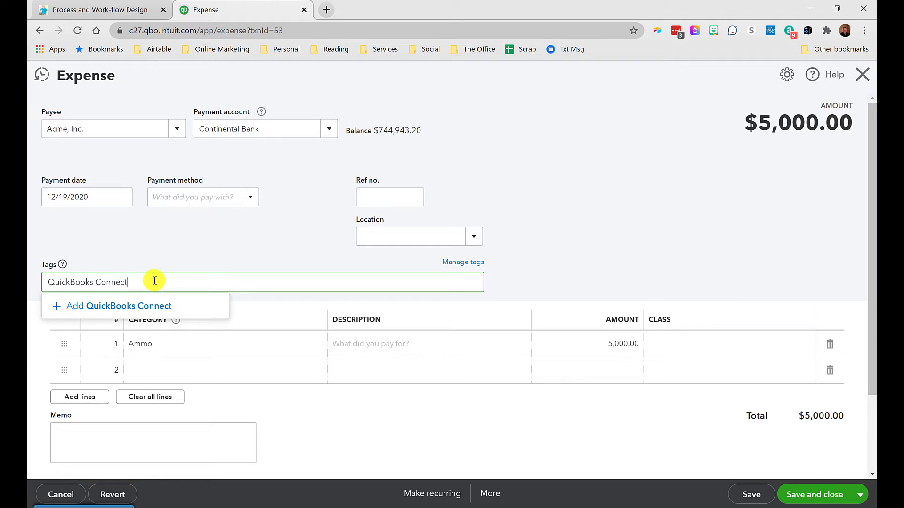
{"action": "left_click", "coordinate": [141, 306]}
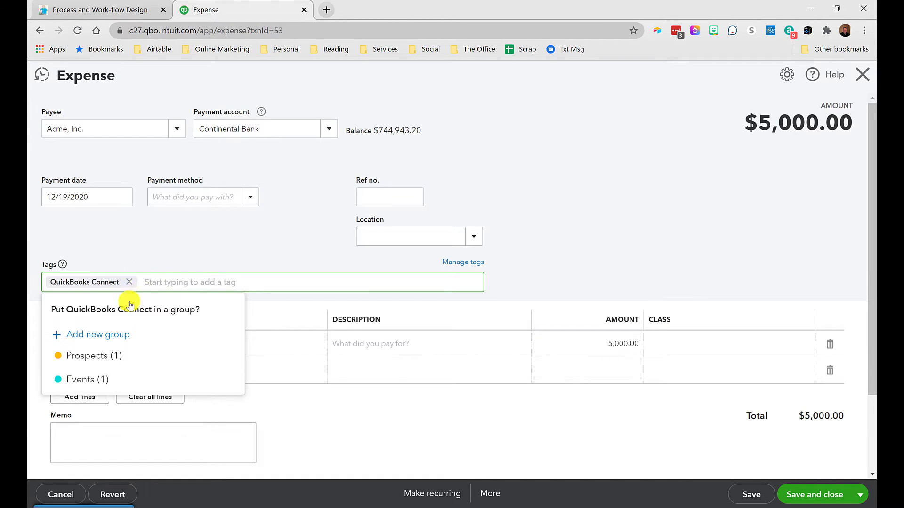
{"action": "left_click", "coordinate": [96, 381]}
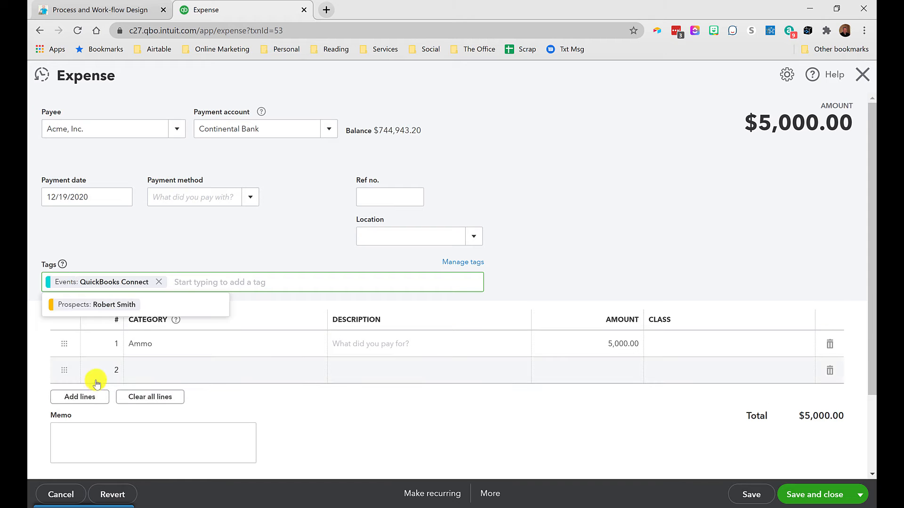
Step: Remove the QuickBooks Connect tag, re-apply the Hit Convention - Continental Hotel 2022 tag, and save the expense
{"action": "left_click", "coordinate": [159, 282]}
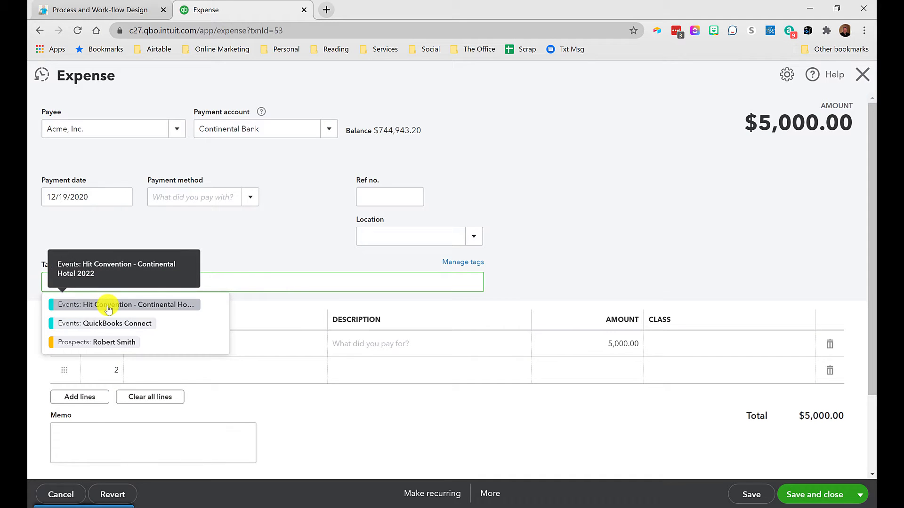
{"action": "left_click", "coordinate": [108, 308]}
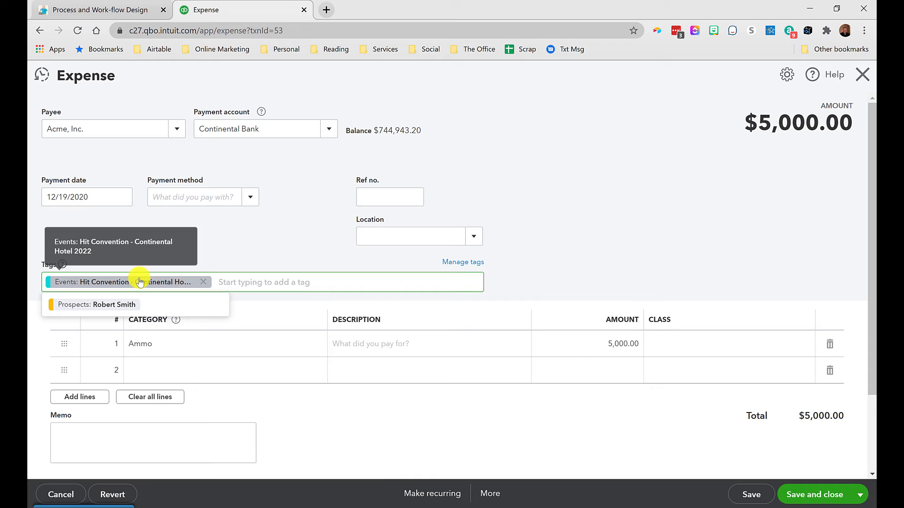
{"action": "left_click", "coordinate": [291, 244]}
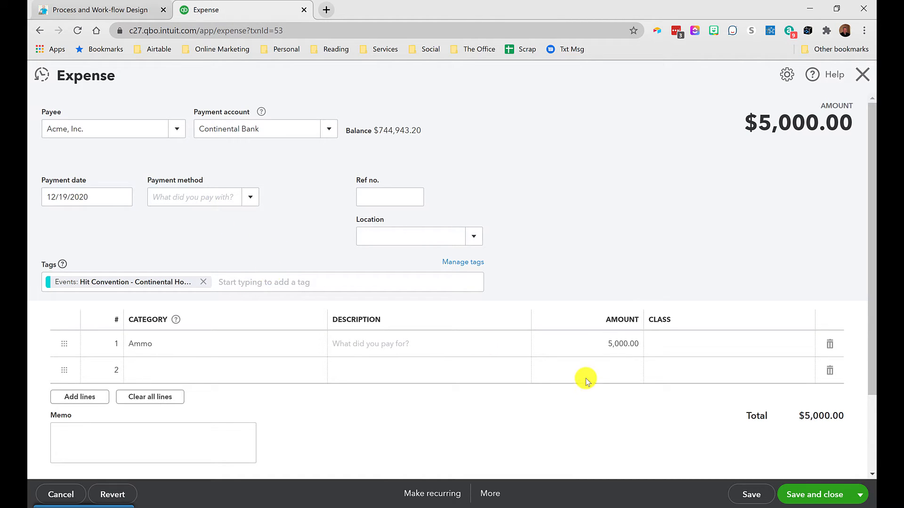
{"action": "left_click", "coordinate": [796, 495]}
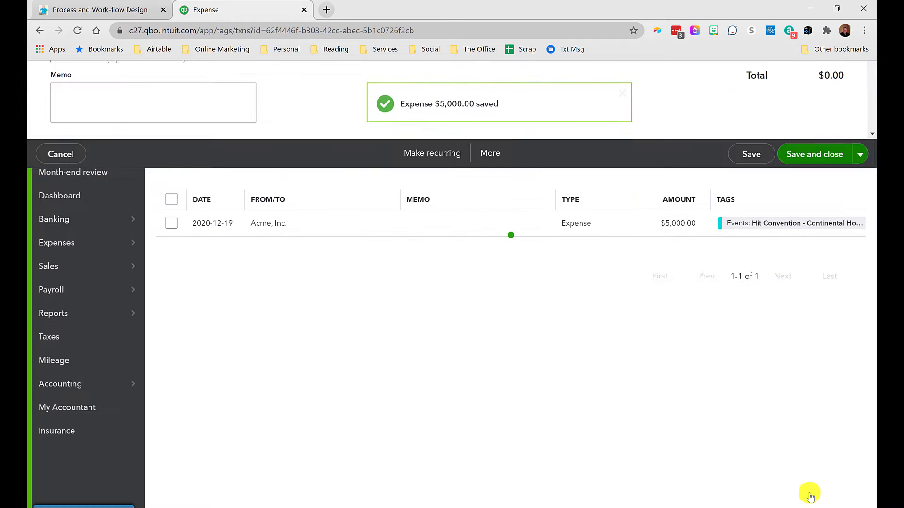
Step: Open the Profit and Loss report
{"action": "left_click", "coordinate": [54, 315]}
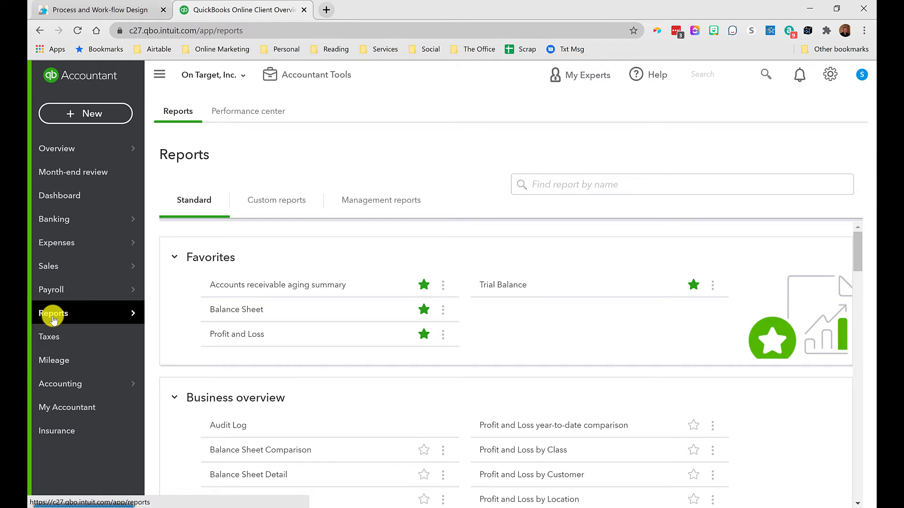
{"action": "left_click", "coordinate": [242, 335]}
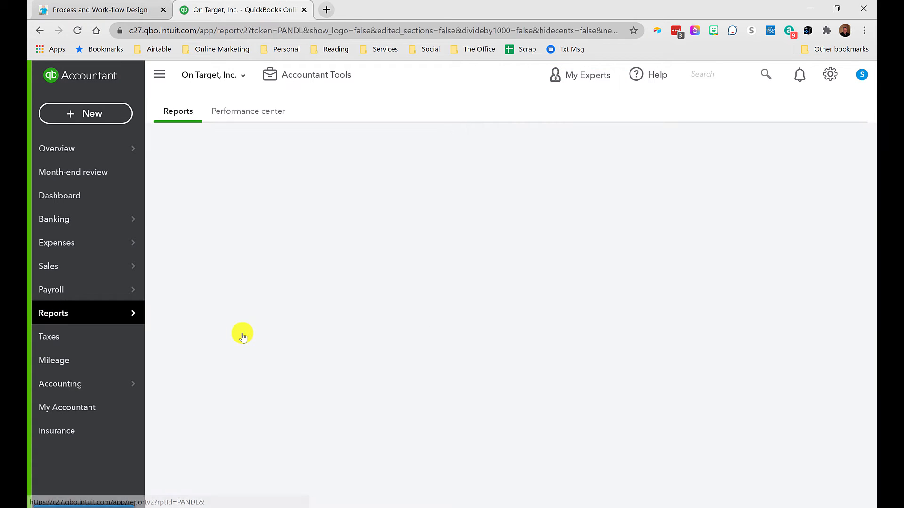
{"action": "scroll", "coordinate": [243, 336], "scroll_direction": "down", "scroll_amount": 2}
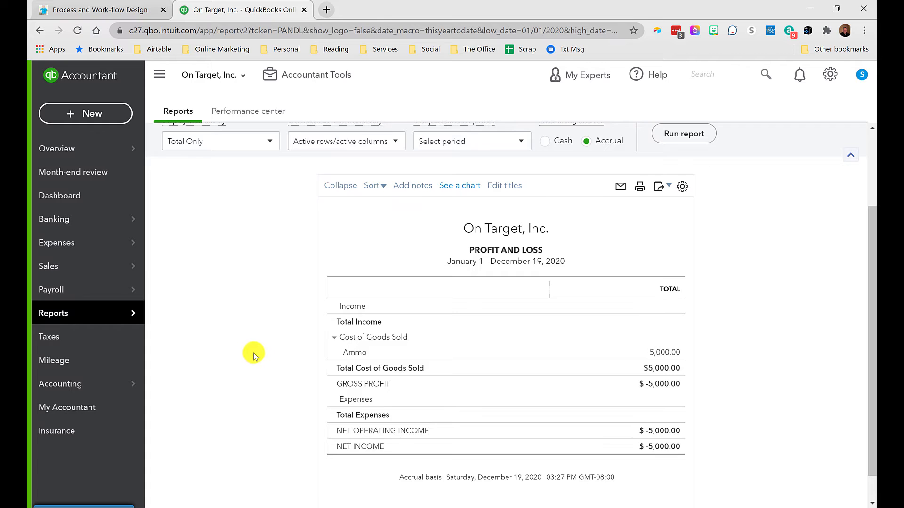
{"action": "scroll", "coordinate": [254, 355], "scroll_direction": "up", "scroll_amount": 2}
Step: Set the report period to All Dates, display columns by Events, and run the report
{"action": "left_click", "coordinate": [258, 200]}
{"action": "left_click", "coordinate": [207, 222]}
{"action": "left_click", "coordinate": [210, 246]}
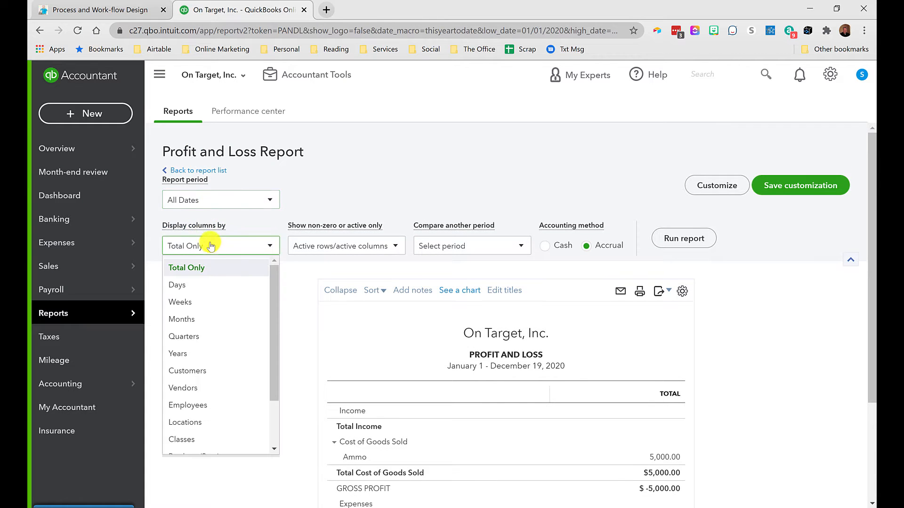
{"action": "scroll", "coordinate": [221, 320], "scroll_direction": "down", "scroll_amount": 2}
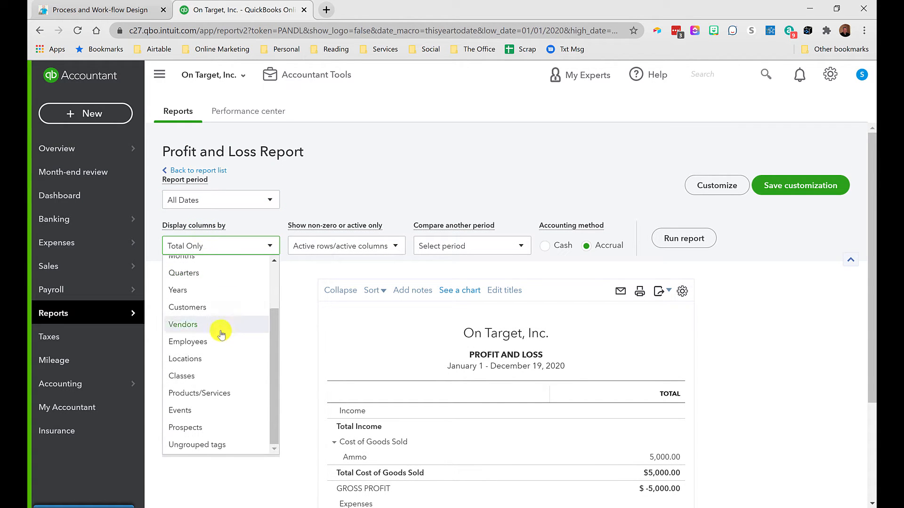
{"action": "left_click", "coordinate": [179, 411]}
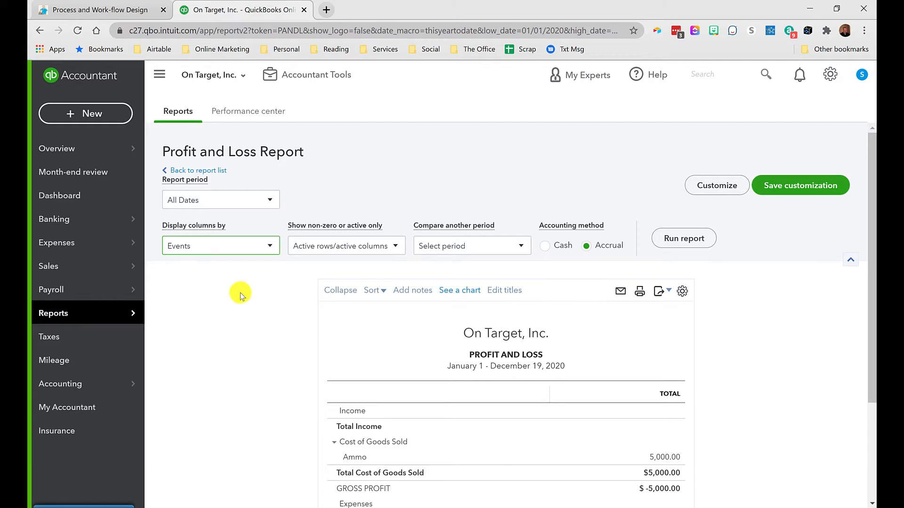
{"action": "left_click", "coordinate": [687, 240]}
{"action": "scroll", "coordinate": [664, 254], "scroll_direction": "down", "scroll_amount": 2}
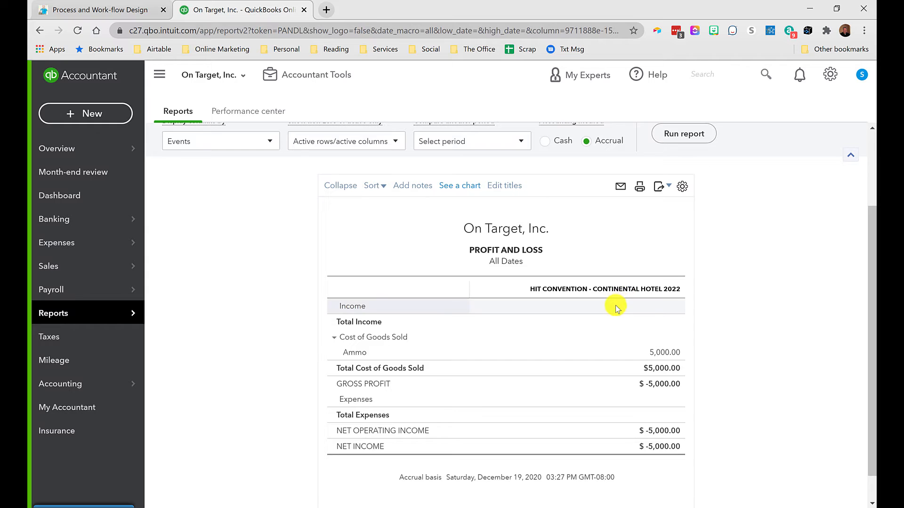
{"action": "scroll", "coordinate": [615, 306], "scroll_direction": "up", "scroll_amount": 2}
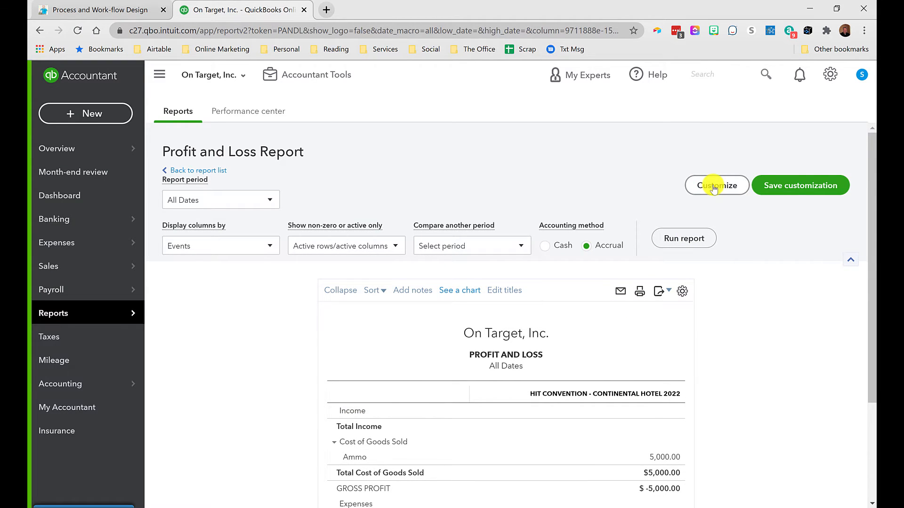
Step: Open the report customization panel, expand the Filter options, and close it
{"action": "scroll", "coordinate": [739, 284], "scroll_direction": "down", "scroll_amount": 4}
{"action": "scroll", "coordinate": [317, 236], "scroll_direction": "up", "scroll_amount": 4}
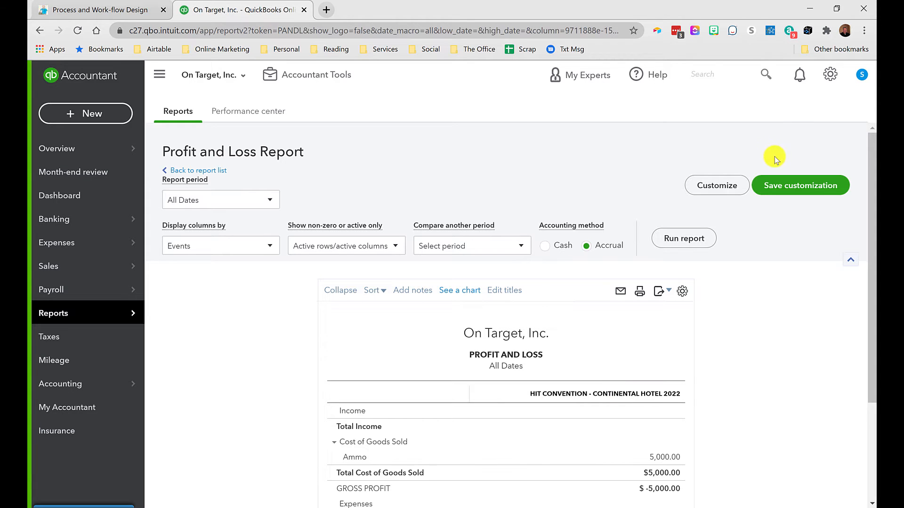
{"action": "left_click", "coordinate": [714, 186]}
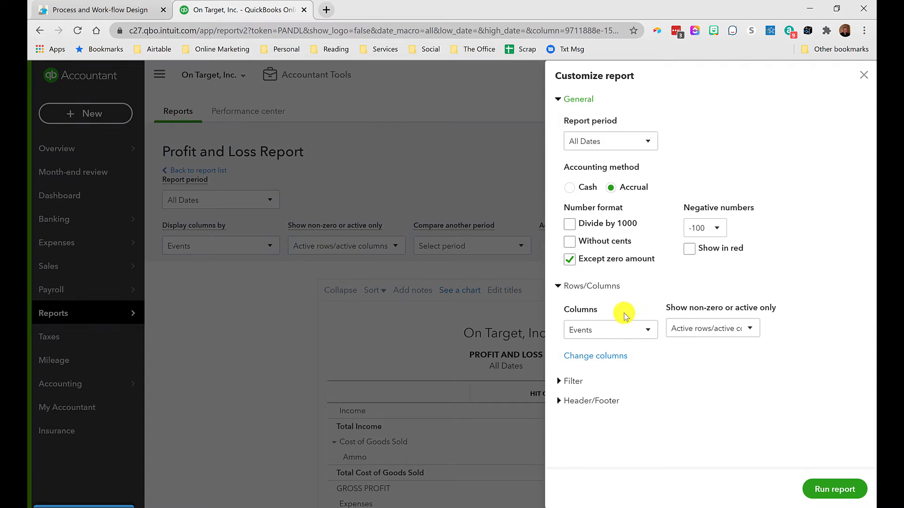
{"action": "left_click", "coordinate": [573, 381]}
{"action": "scroll", "coordinate": [621, 334], "scroll_direction": "down", "scroll_amount": 4}
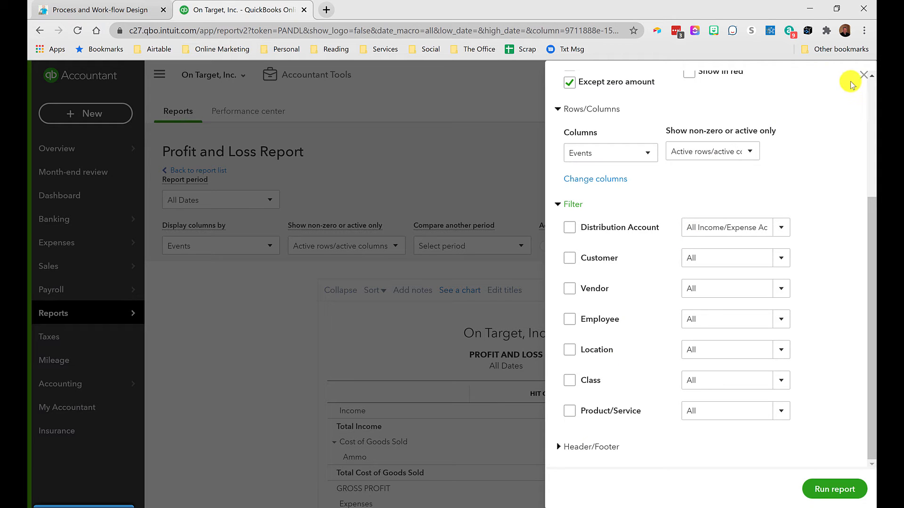
{"action": "left_click", "coordinate": [864, 75]}
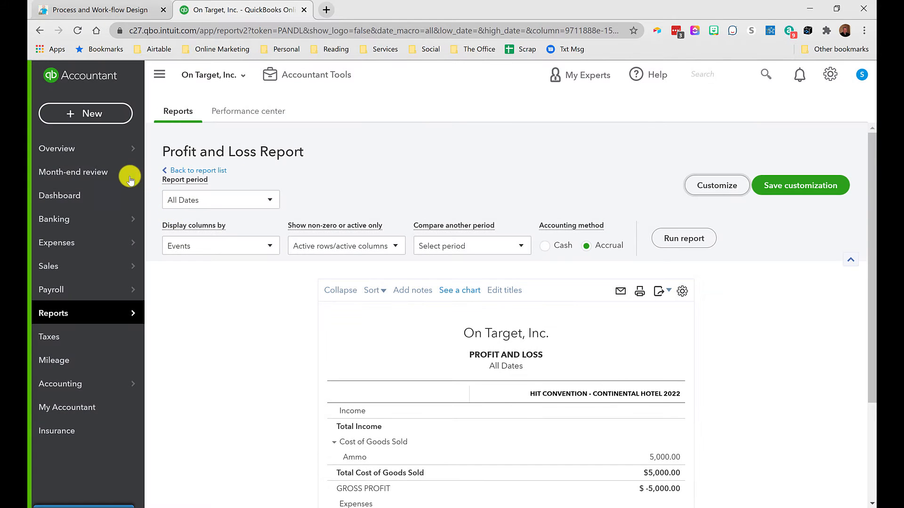
{"action": "mouse_move", "coordinate": [57, 221]}
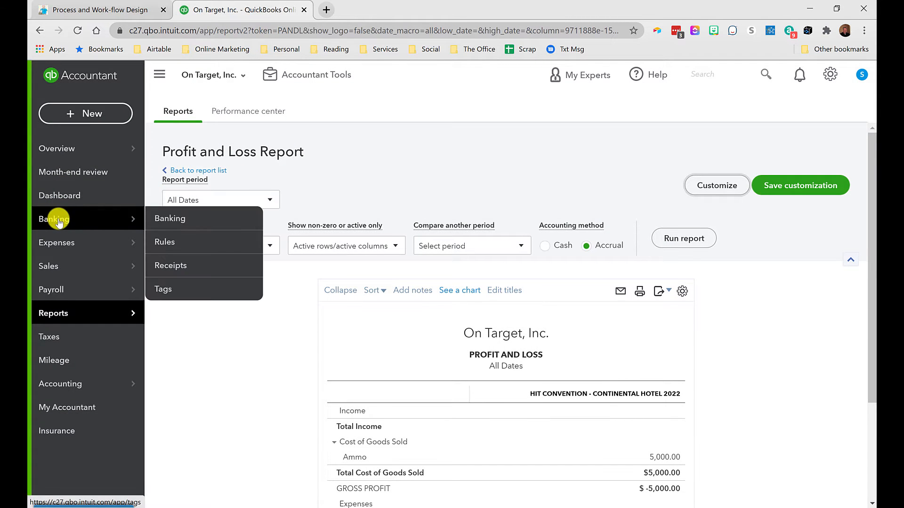
Step: Open the Tags page
{"action": "left_click", "coordinate": [163, 291]}
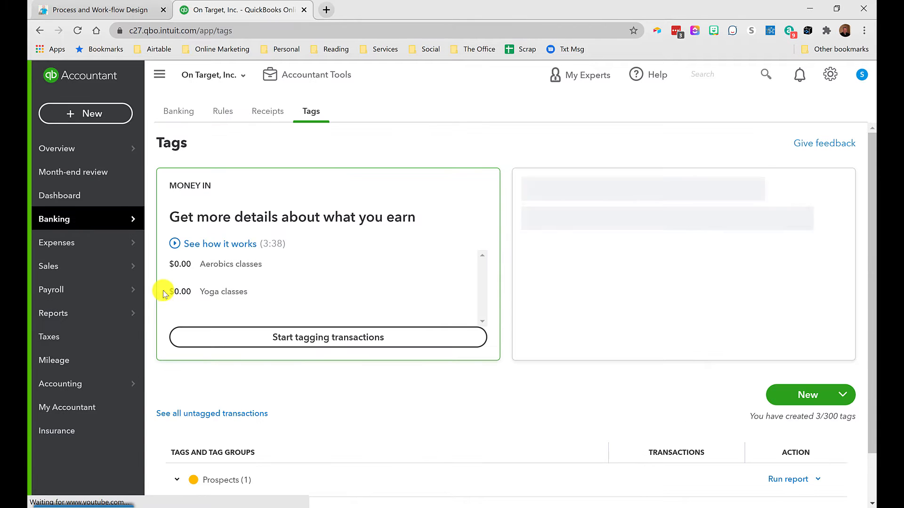
{"action": "mouse_move", "coordinate": [101, 217]}
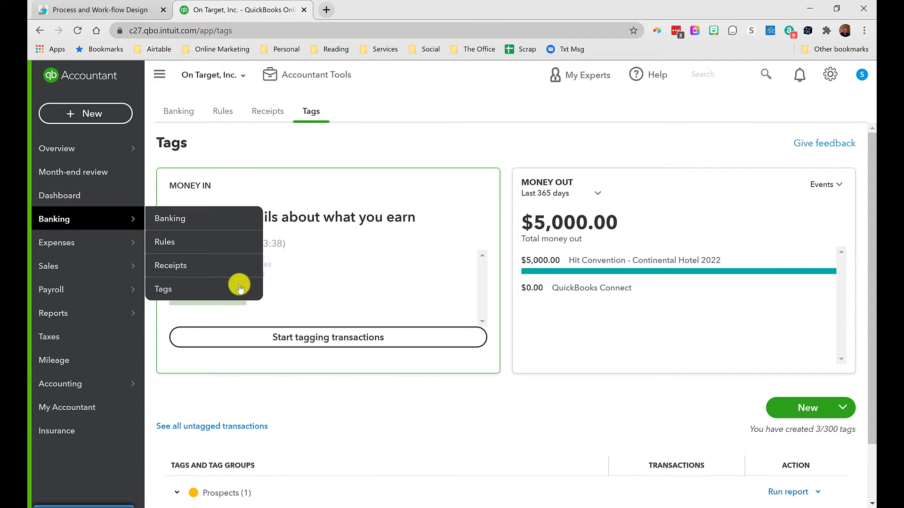
{"action": "scroll", "coordinate": [414, 379], "scroll_direction": "down", "scroll_amount": 1}
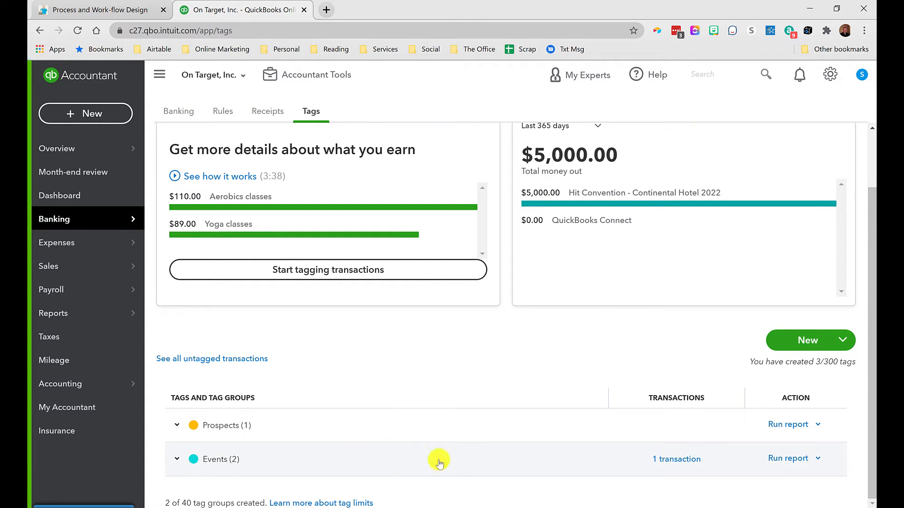
Step: Expand the Events tag group and run its transaction report
{"action": "left_click", "coordinate": [818, 459]}
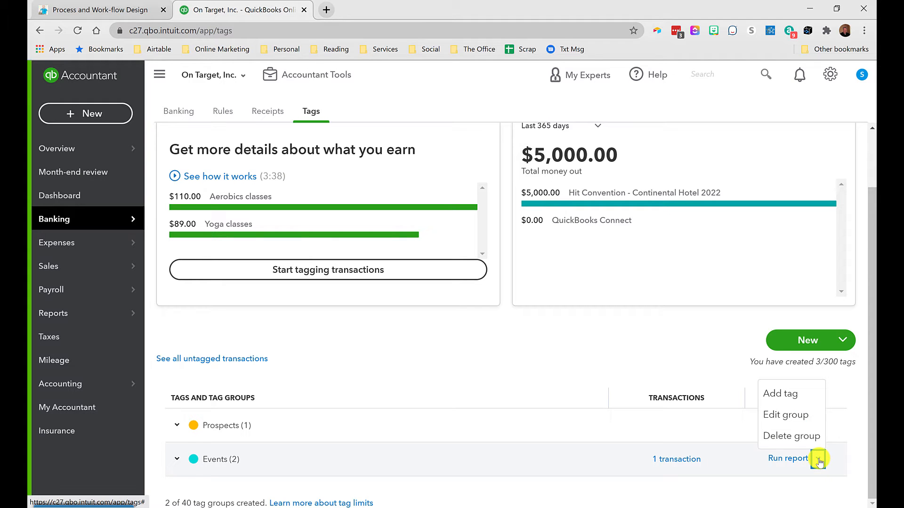
{"action": "left_click", "coordinate": [177, 459]}
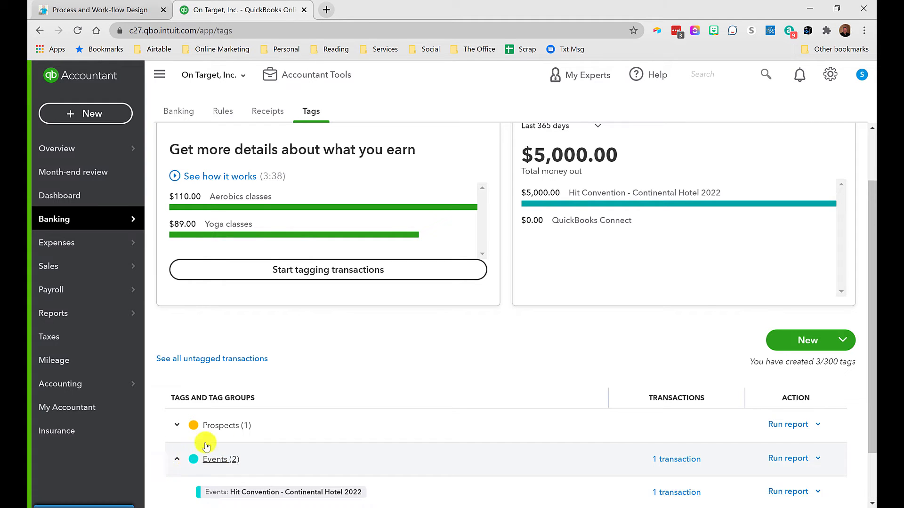
{"action": "scroll", "coordinate": [332, 425], "scroll_direction": "down", "scroll_amount": 2}
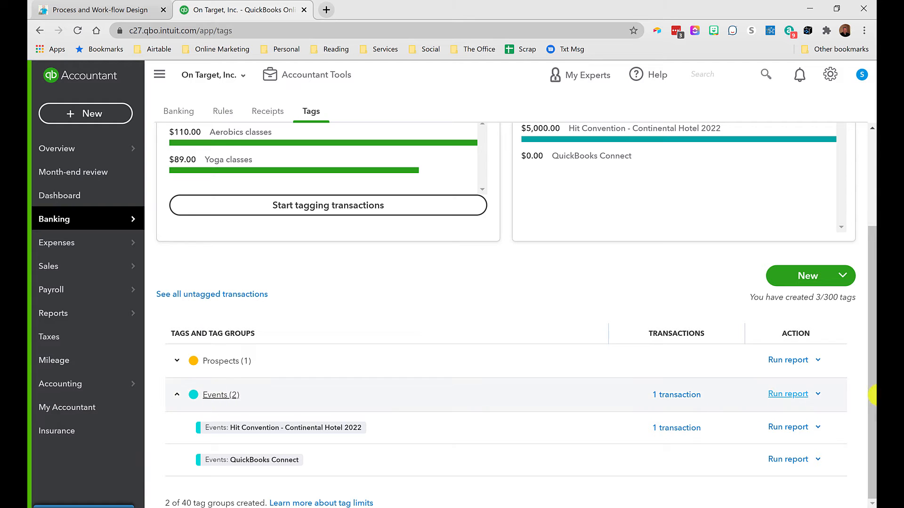
{"action": "left_click", "coordinate": [777, 396]}
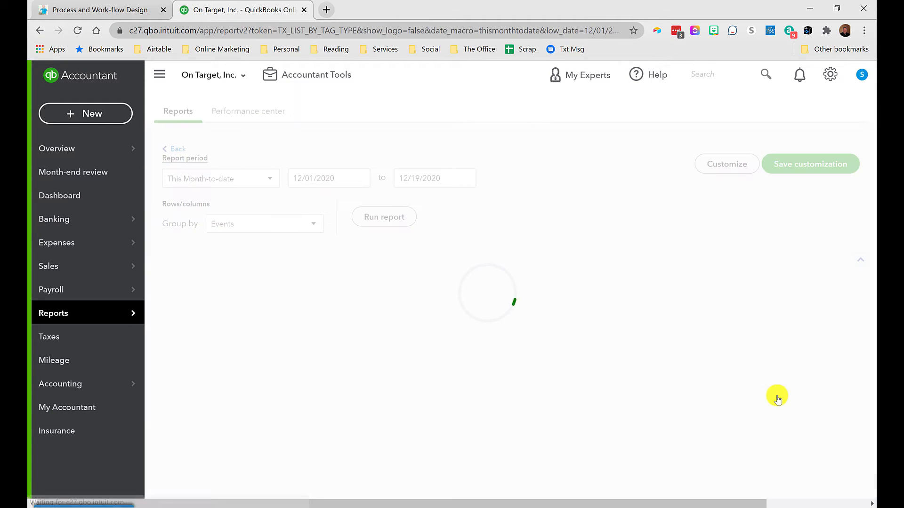
{"action": "scroll", "coordinate": [309, 401], "scroll_direction": "down", "scroll_amount": 1}
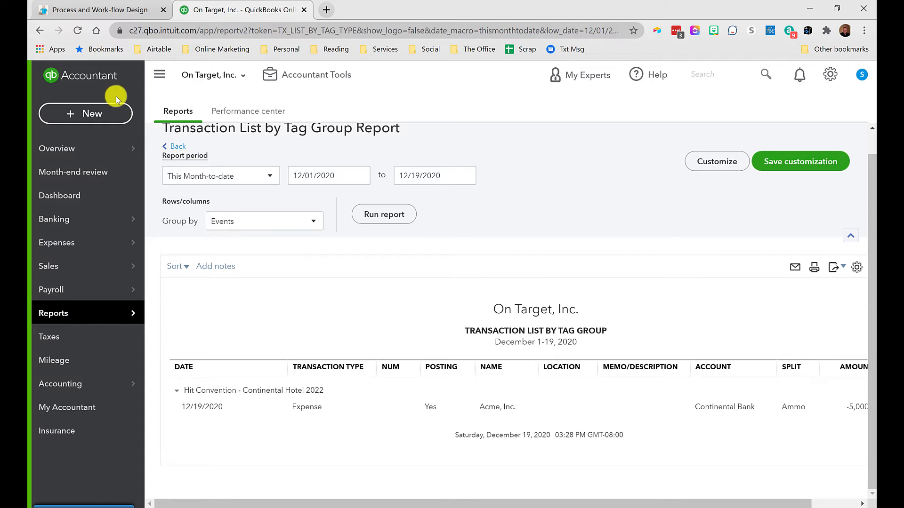
Step: Start a new expense with payee The Continential
{"action": "left_click", "coordinate": [92, 118]}
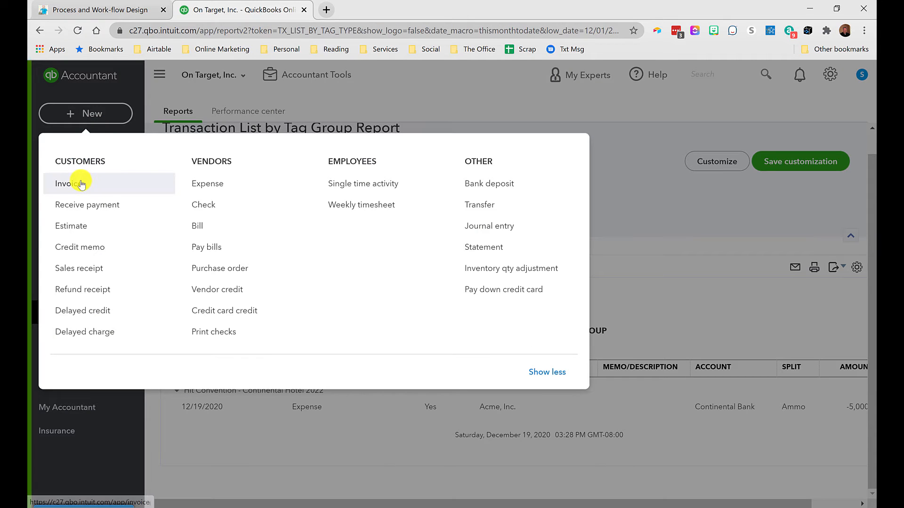
{"action": "left_click", "coordinate": [200, 188]}
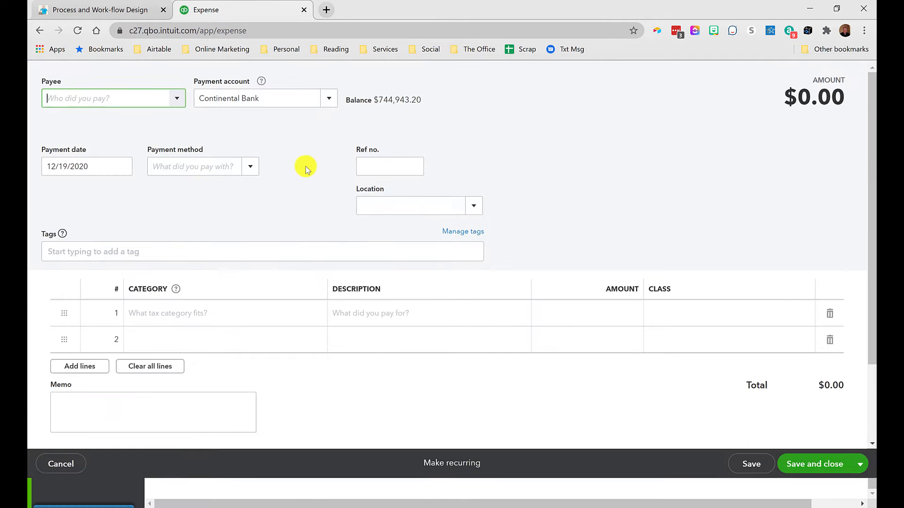
{"action": "type", "text": "Cont"}
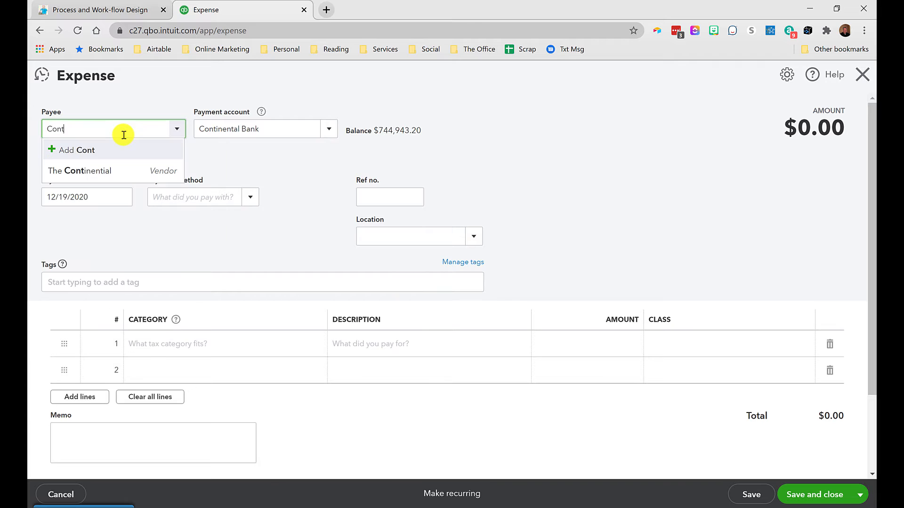
{"action": "left_click", "coordinate": [122, 171]}
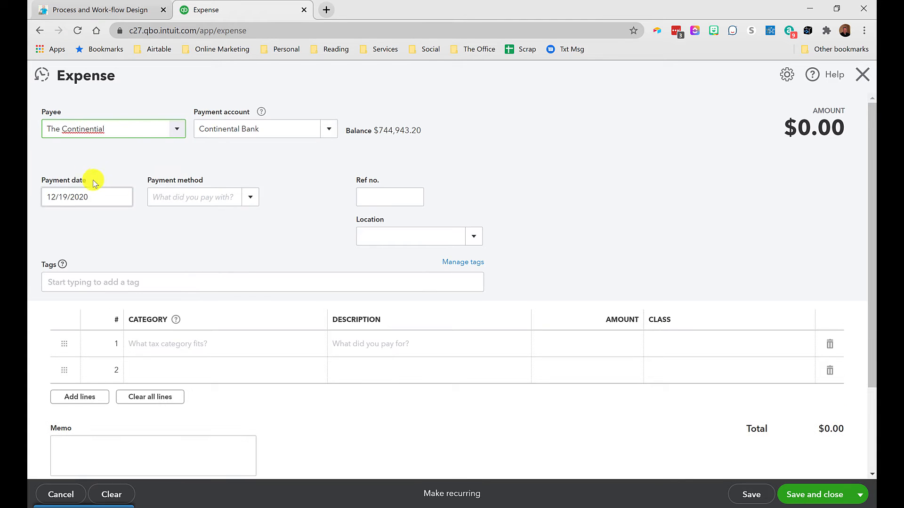
Step: Set the first line's category to Lodging with an amount of 500
{"action": "left_click", "coordinate": [165, 342]}
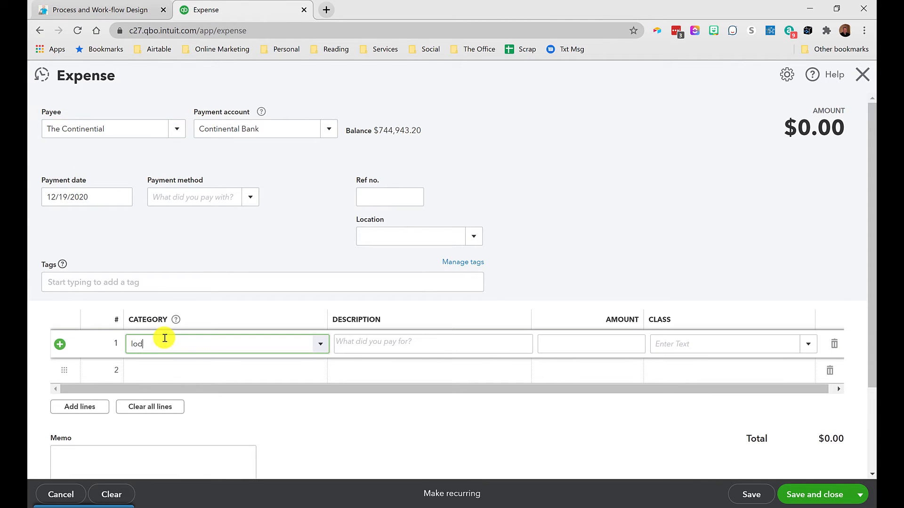
{"action": "left_click", "coordinate": [166, 384]}
{"action": "left_click", "coordinate": [624, 343]}
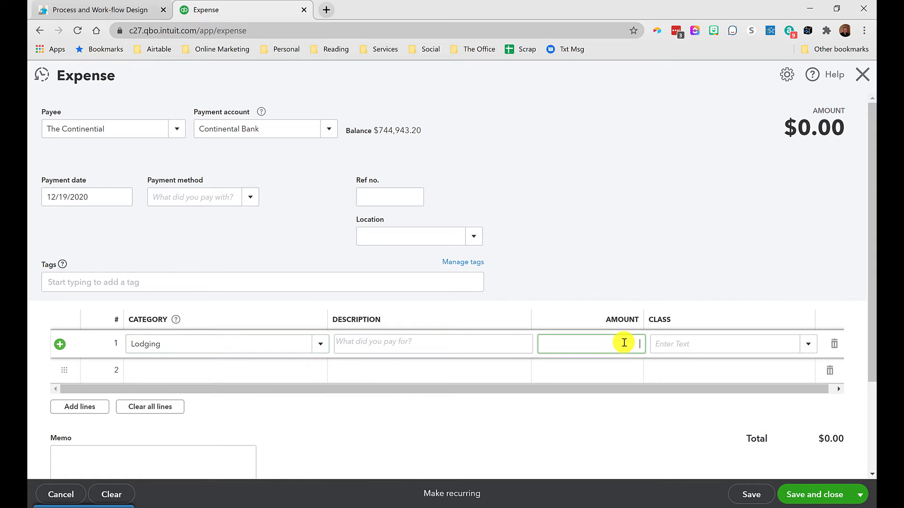
{"action": "type", "text": "500"}
{"action": "key", "text": "Tab"}
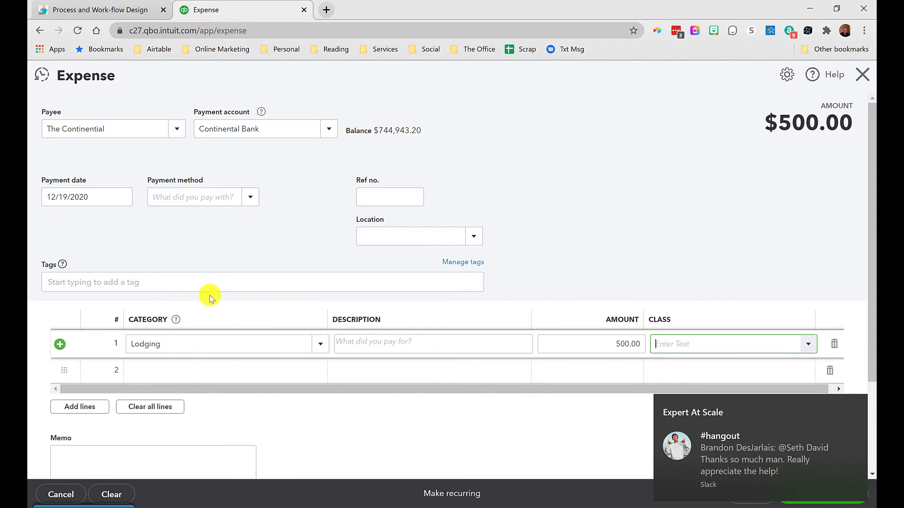
{"action": "left_click", "coordinate": [857, 405]}
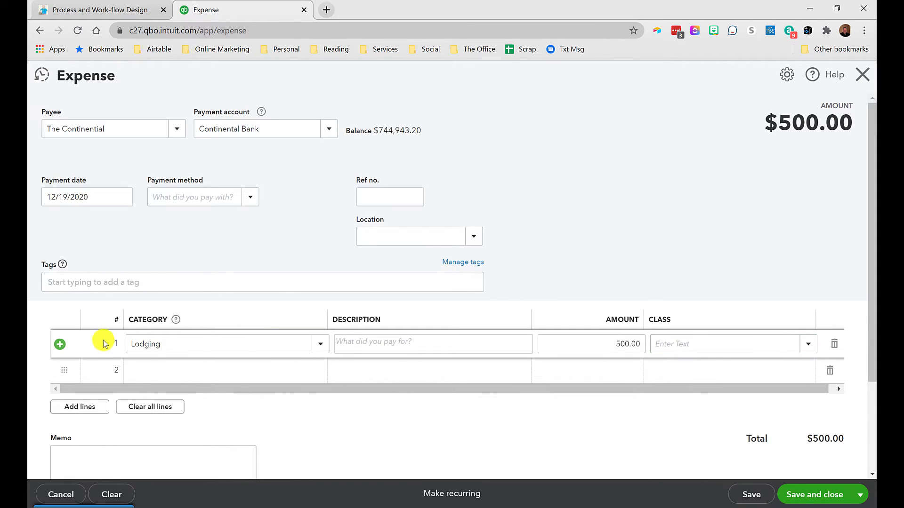
Step: Tag the expense with Events: QuickBooks Connect, then save and close it
{"action": "left_click", "coordinate": [103, 283]}
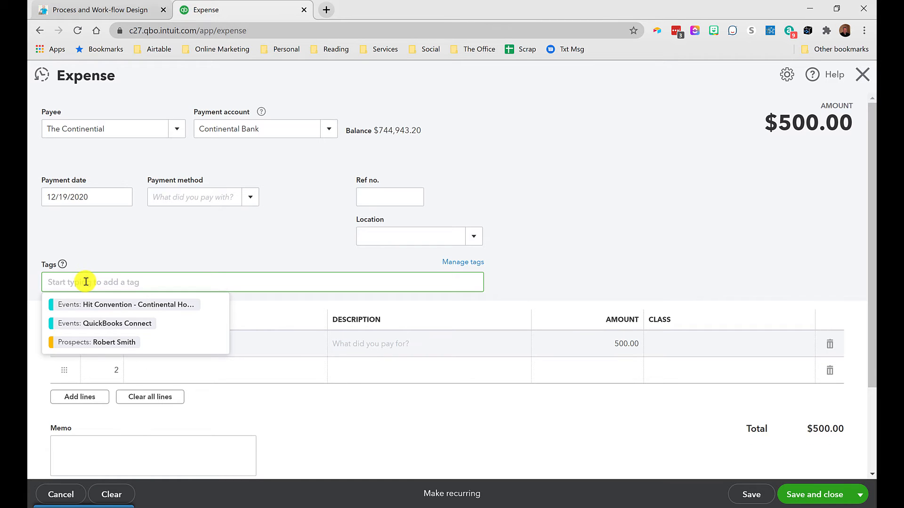
{"action": "left_click", "coordinate": [85, 323]}
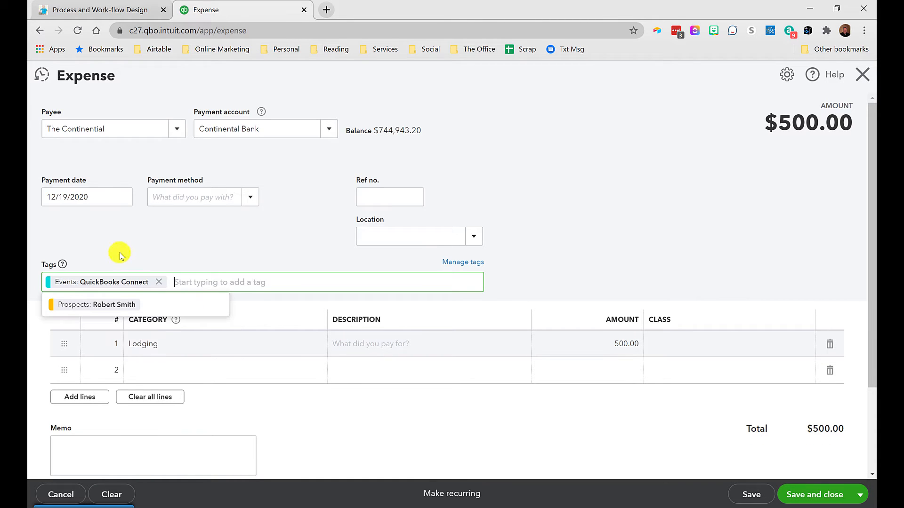
{"action": "left_click", "coordinate": [588, 257]}
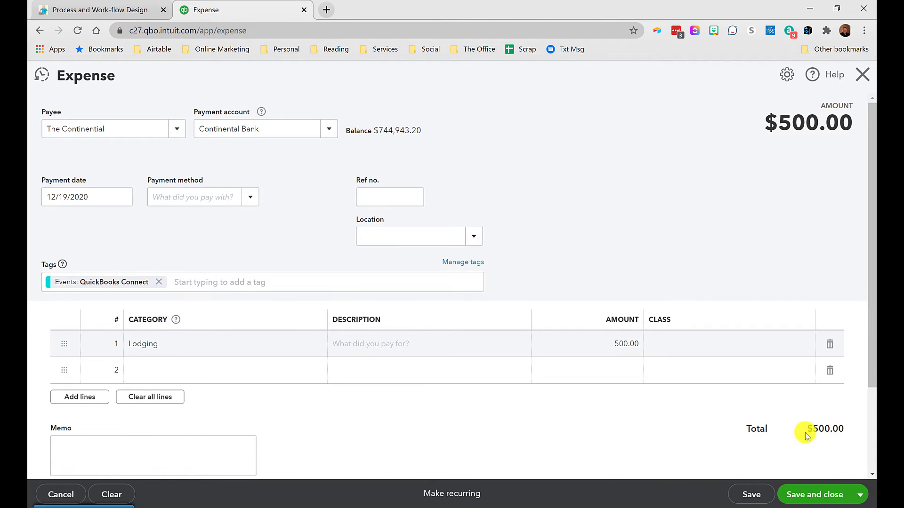
{"action": "left_click", "coordinate": [817, 496]}
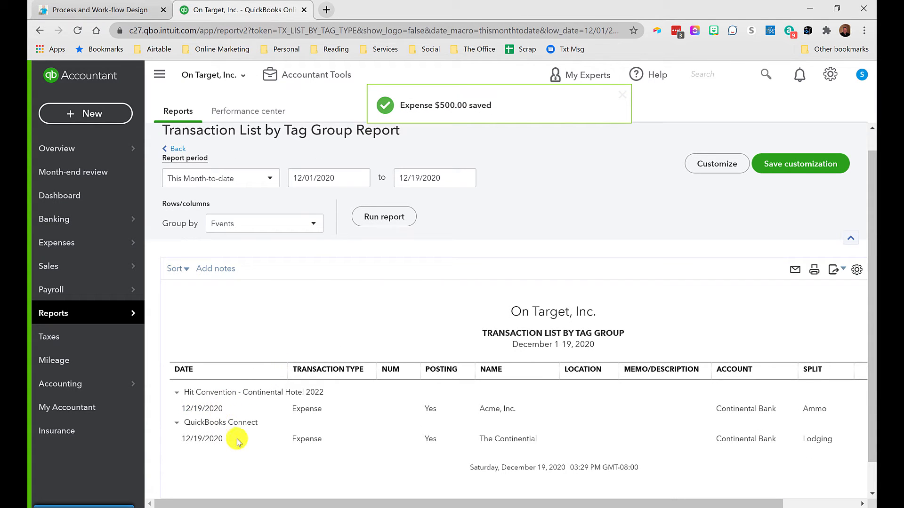
Step: Scroll across the Transaction List by Tag Group report to review both tagged expenses
{"action": "scroll", "coordinate": [247, 462], "scroll_direction": "right", "scroll_amount": 3}
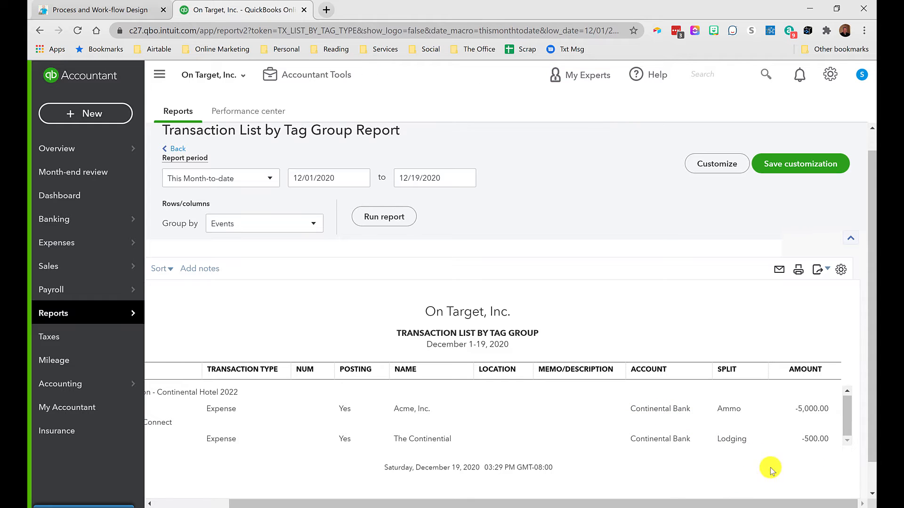
{"action": "scroll", "coordinate": [680, 430], "scroll_direction": "left", "scroll_amount": 3}
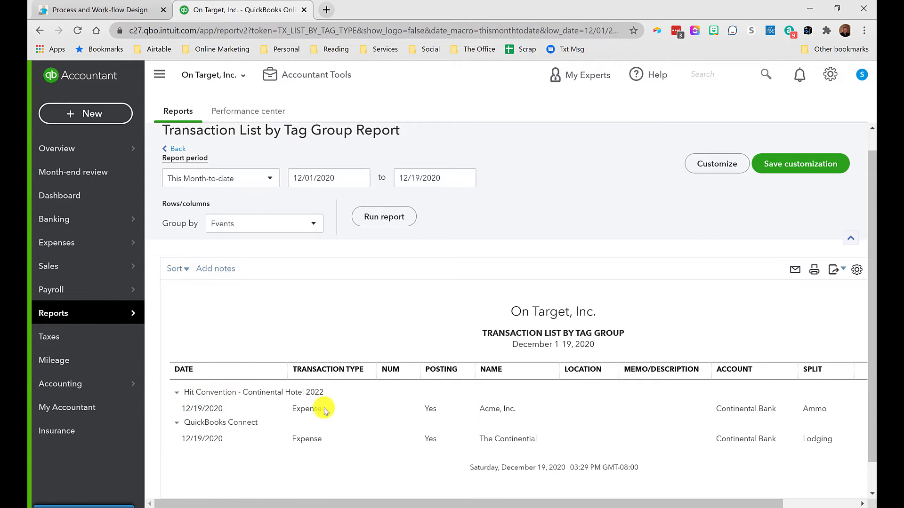
{"action": "scroll", "coordinate": [601, 471], "scroll_direction": "right", "scroll_amount": 3}
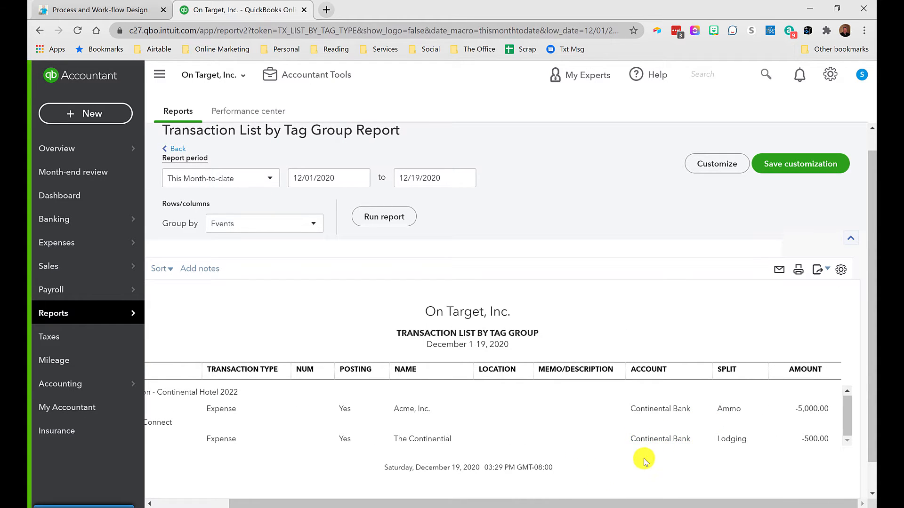
{"action": "scroll", "coordinate": [478, 437], "scroll_direction": "left", "scroll_amount": 1}
{"action": "scroll", "coordinate": [478, 436], "scroll_direction": "left", "scroll_amount": 2}
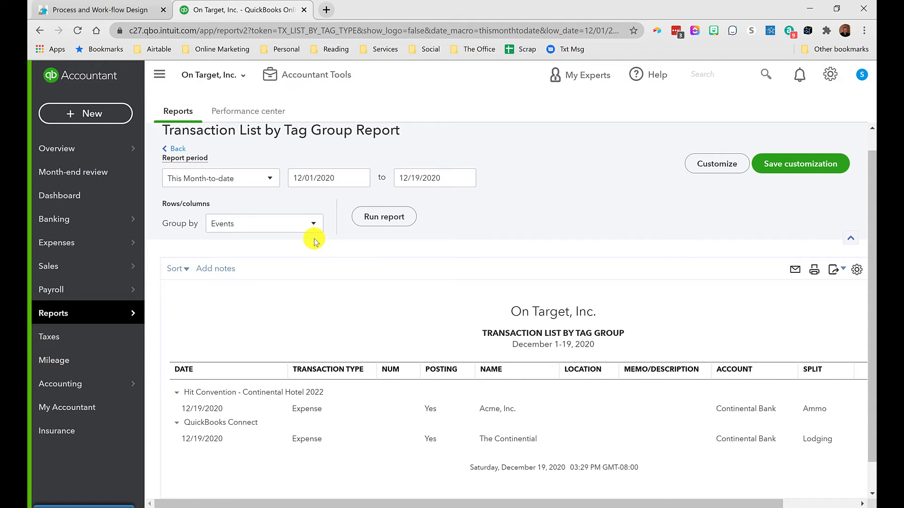
Step: Start a new expense with payee Acme, Inc
{"action": "left_click", "coordinate": [94, 120]}
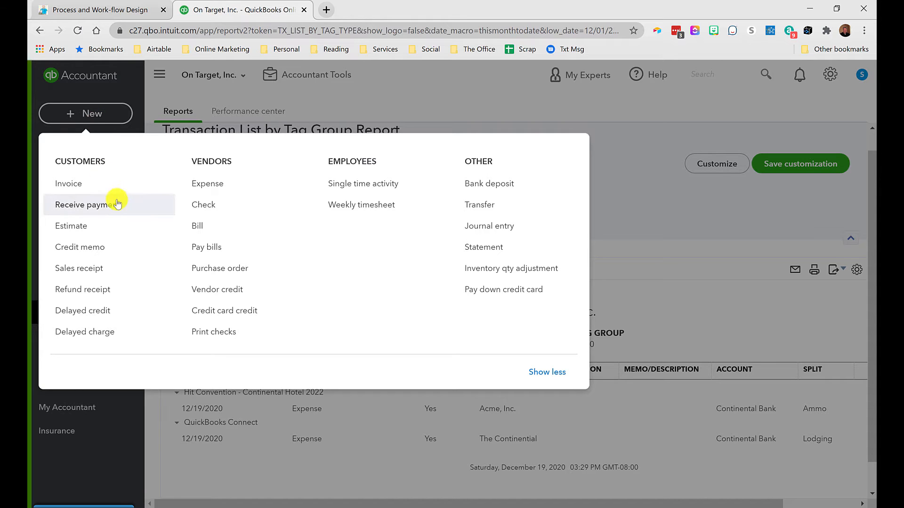
{"action": "left_click", "coordinate": [200, 183]}
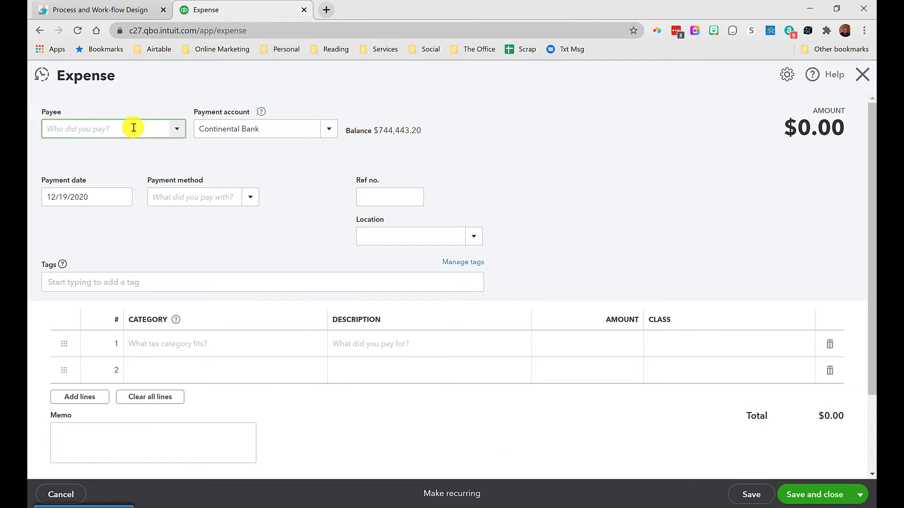
{"action": "type", "text": "Acme, Inc."}
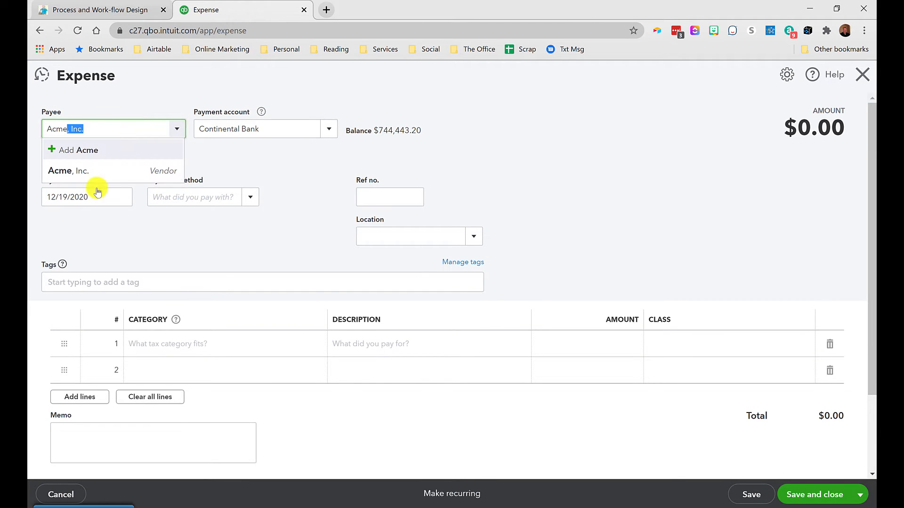
{"action": "left_click", "coordinate": [89, 176]}
Step: Change the line's category to a new Body Armor account of type Cost of Goods Sold, detail Supplies & Materials - COGS
{"action": "left_click", "coordinate": [168, 347]}
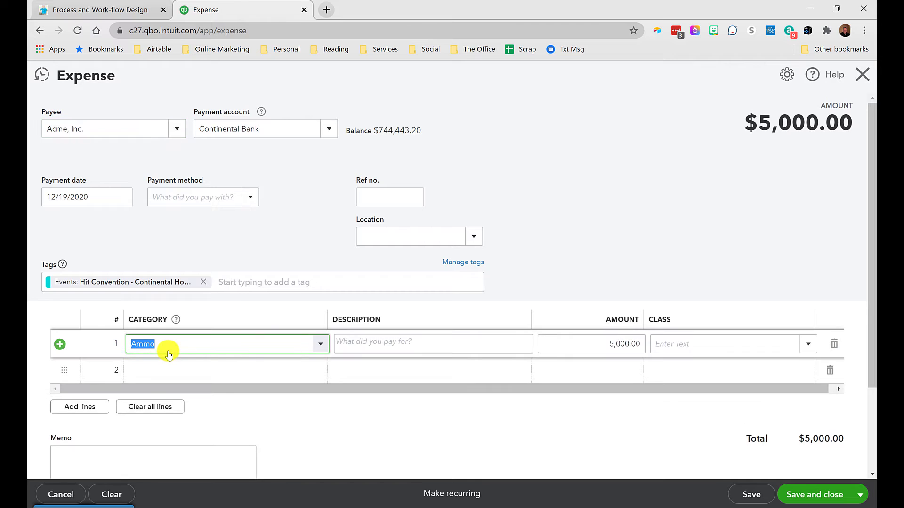
{"action": "type", "text": "Body Armor"}
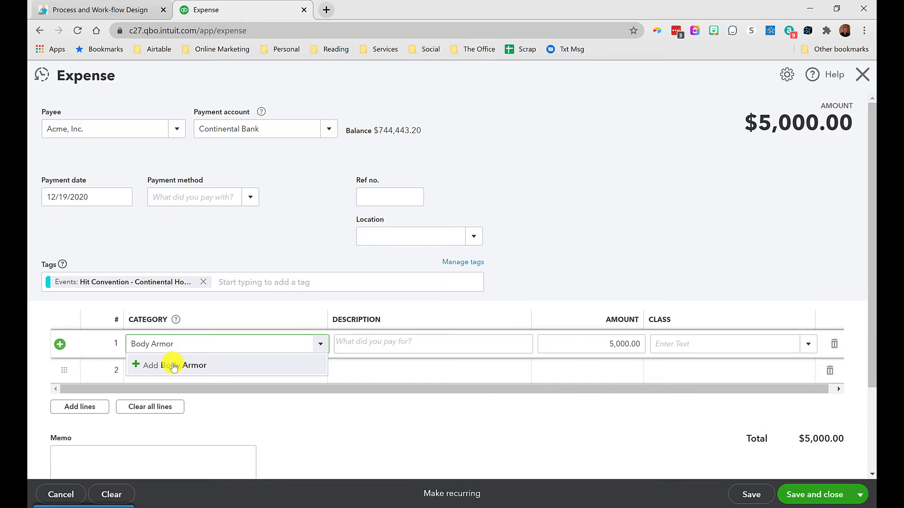
{"action": "left_click", "coordinate": [161, 366]}
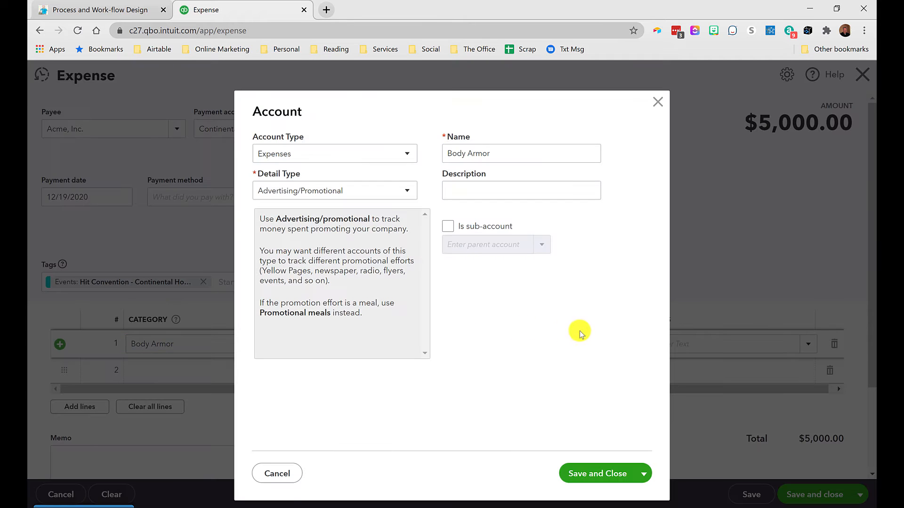
{"action": "left_click", "coordinate": [288, 152]}
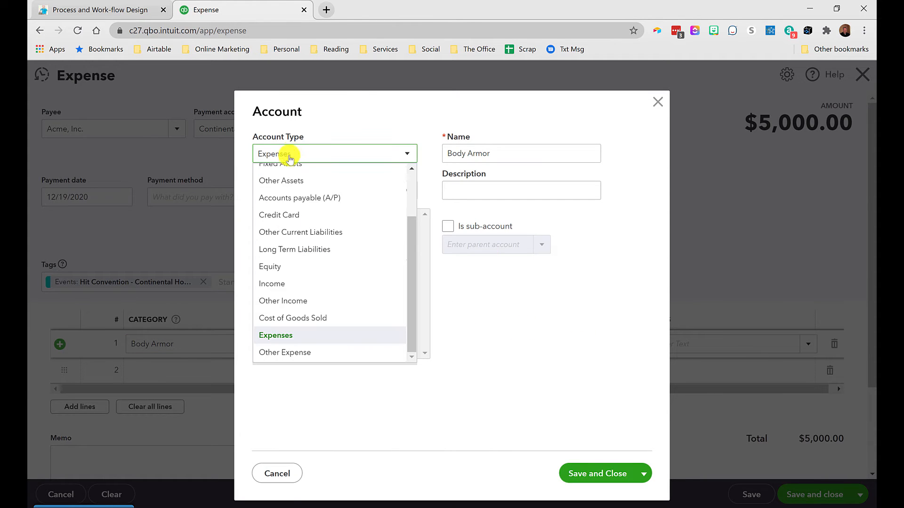
{"action": "left_click", "coordinate": [291, 317]}
{"action": "left_click", "coordinate": [299, 193]}
{"action": "left_click", "coordinate": [299, 193]}
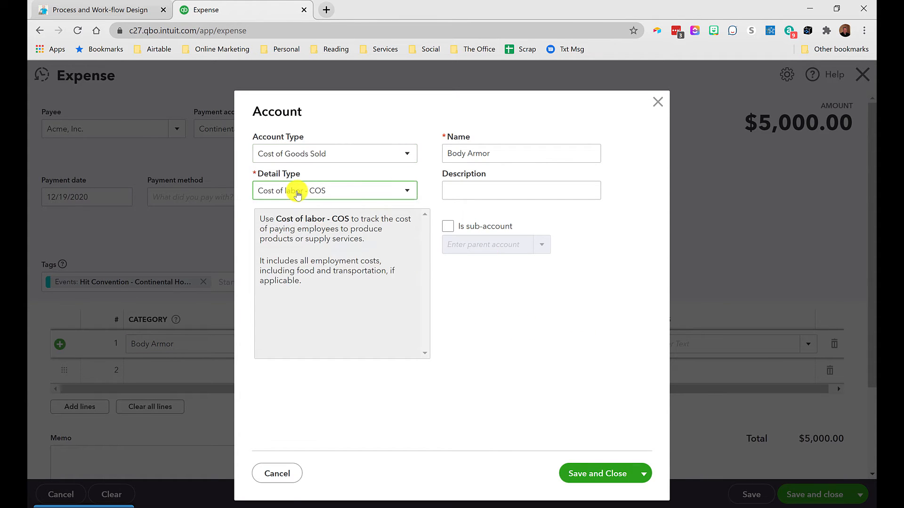
{"action": "left_click", "coordinate": [299, 193]}
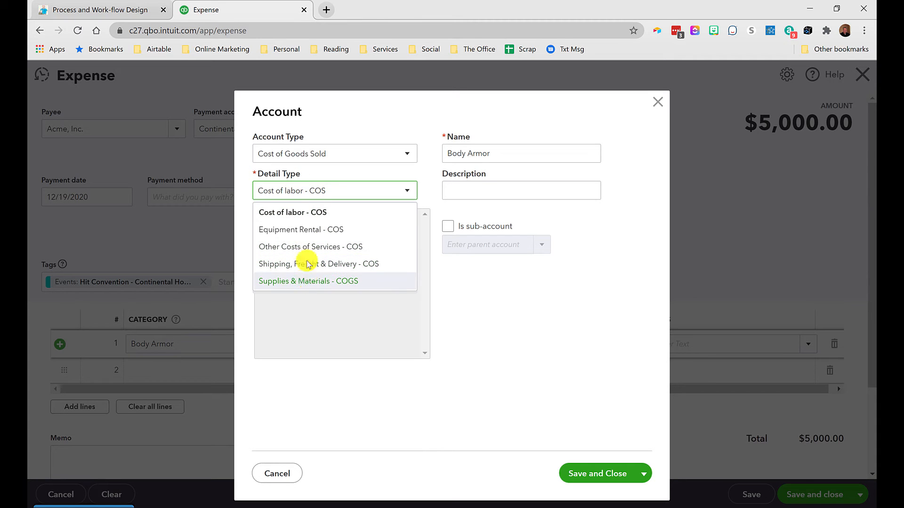
{"action": "left_click", "coordinate": [306, 281]}
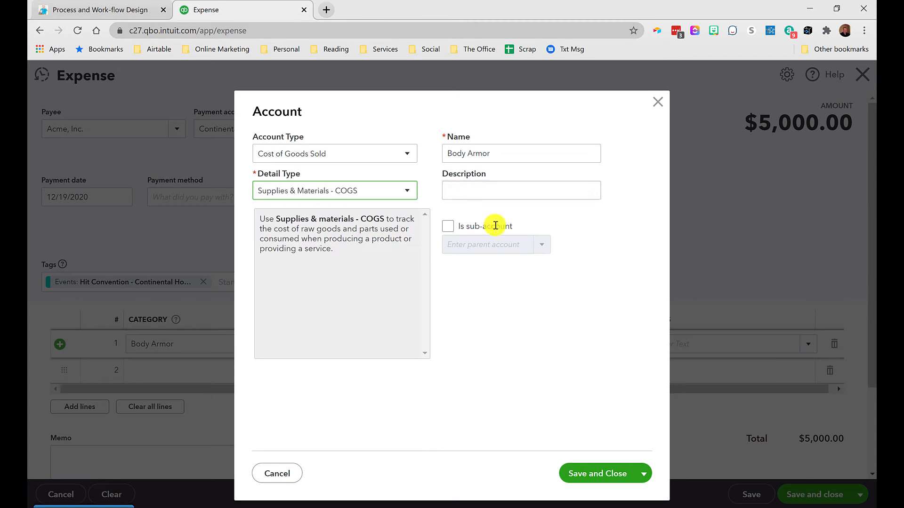
{"action": "left_click", "coordinate": [586, 475]}
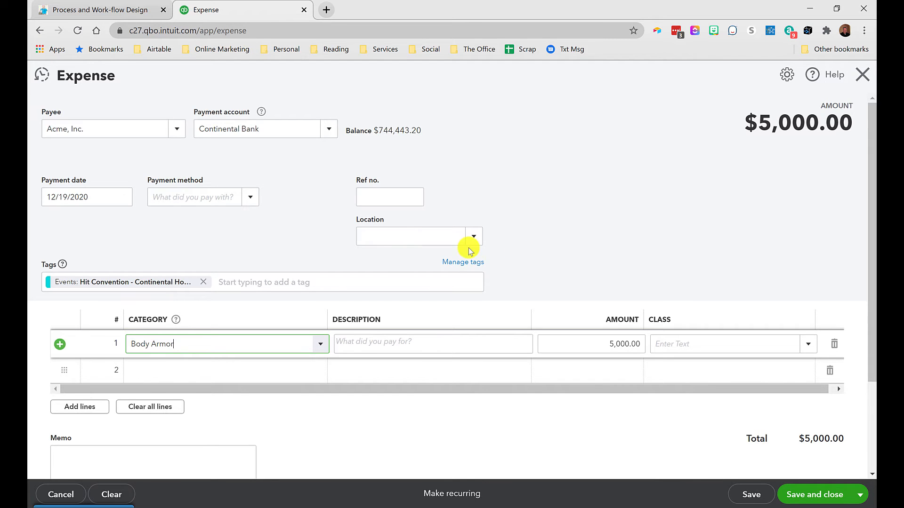
Step: Browse the tag groups in the Manage tags panel and search the tags for hit
{"action": "left_click", "coordinate": [461, 262]}
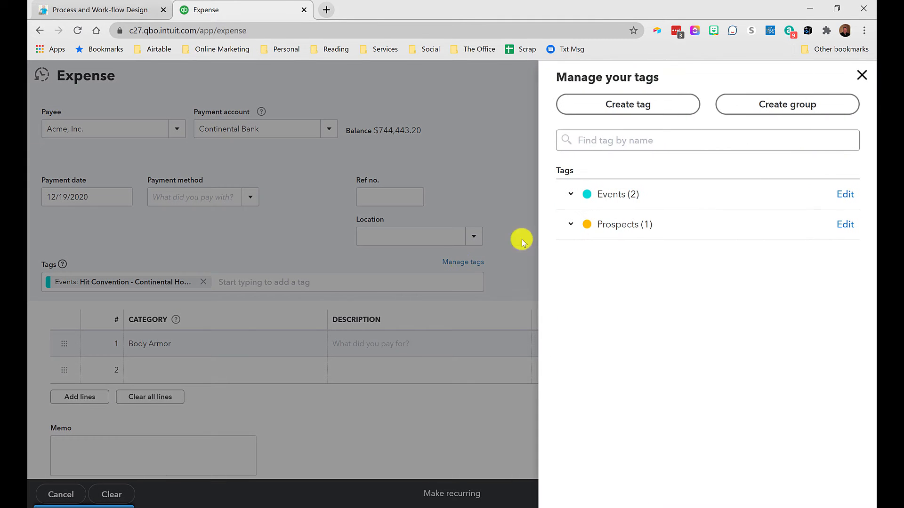
{"action": "left_click", "coordinate": [571, 195]}
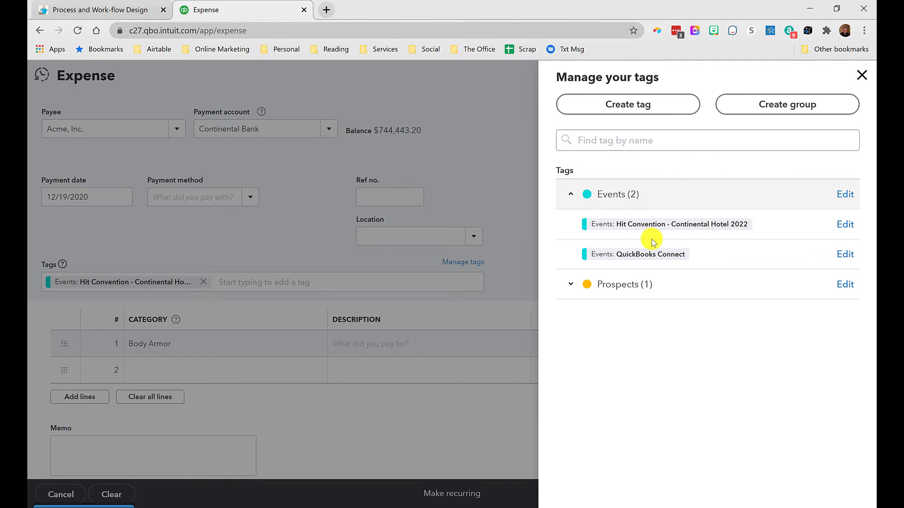
{"action": "left_click", "coordinate": [572, 194]}
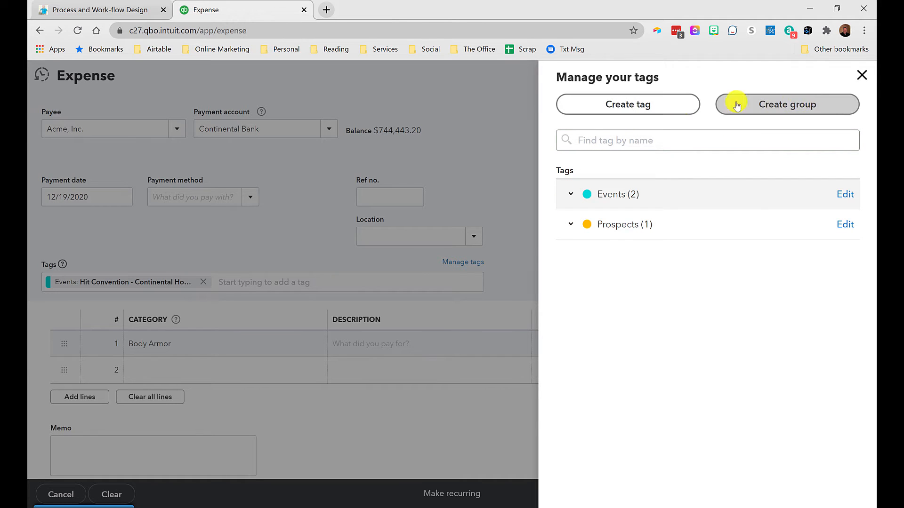
{"action": "left_click", "coordinate": [592, 140]}
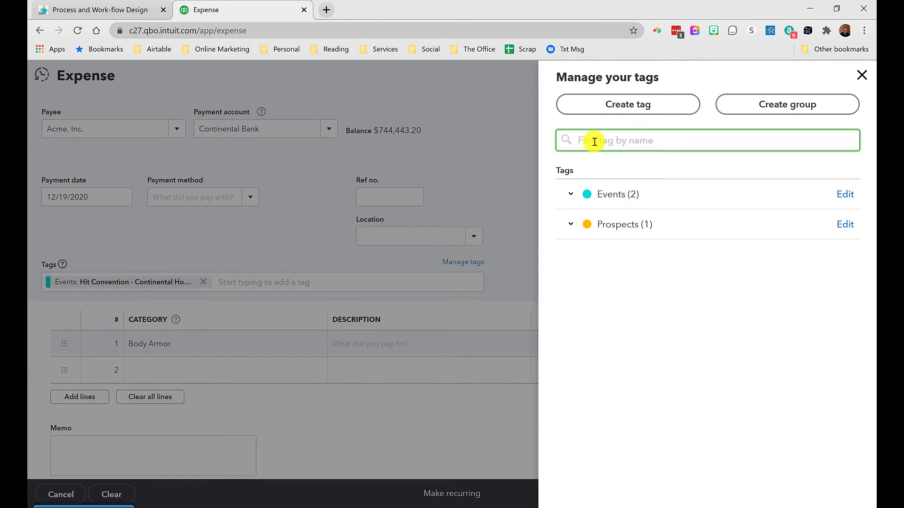
{"action": "type", "text": "hit"}
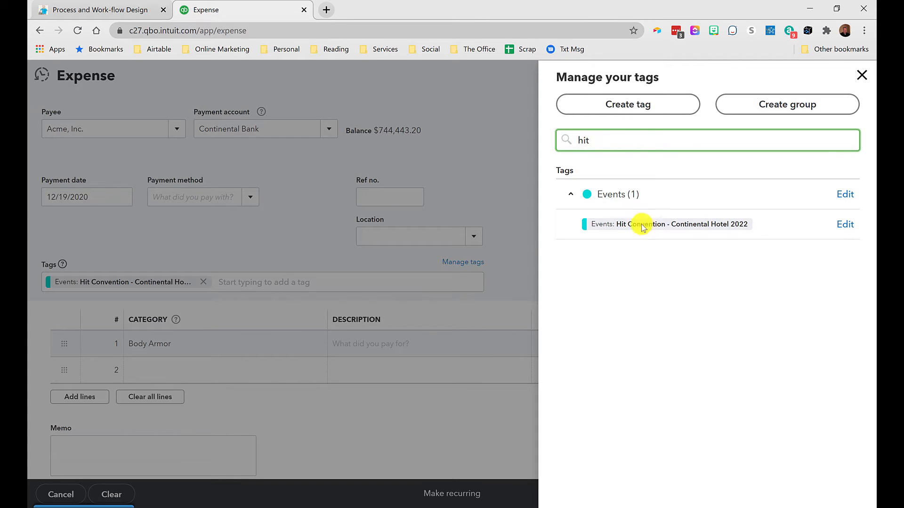
{"action": "double_click", "coordinate": [553, 142]}
{"action": "key", "text": "BackSpace"}
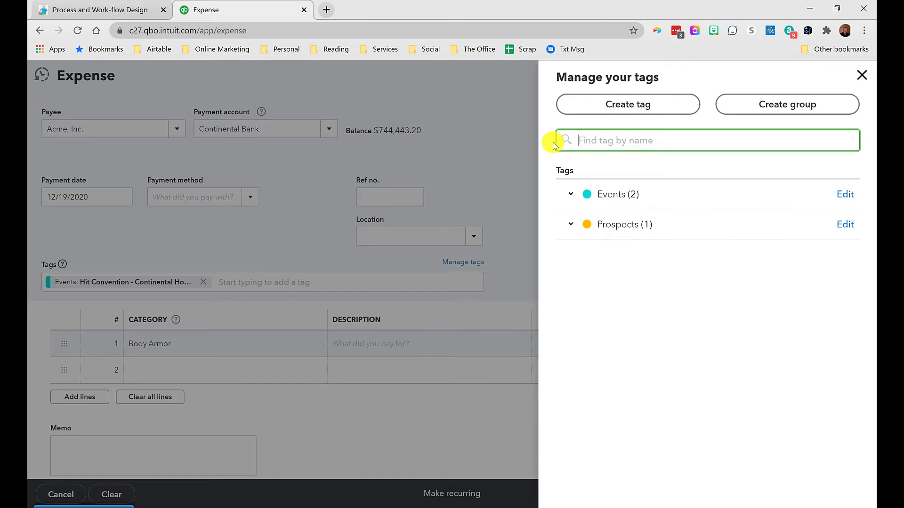
{"action": "left_click", "coordinate": [861, 76]}
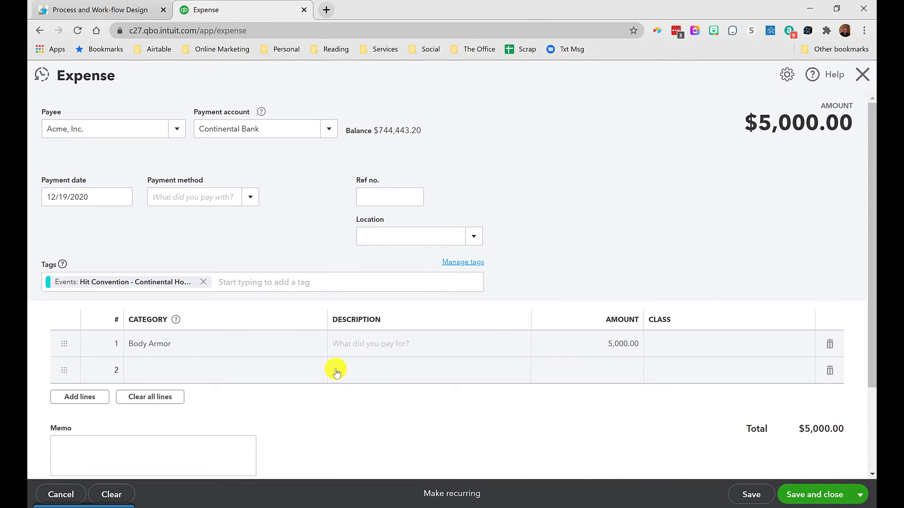
Step: Save and close the expense, then open the Body Armor expense from the Transaction List by Tag Group report
{"action": "left_click", "coordinate": [803, 495]}
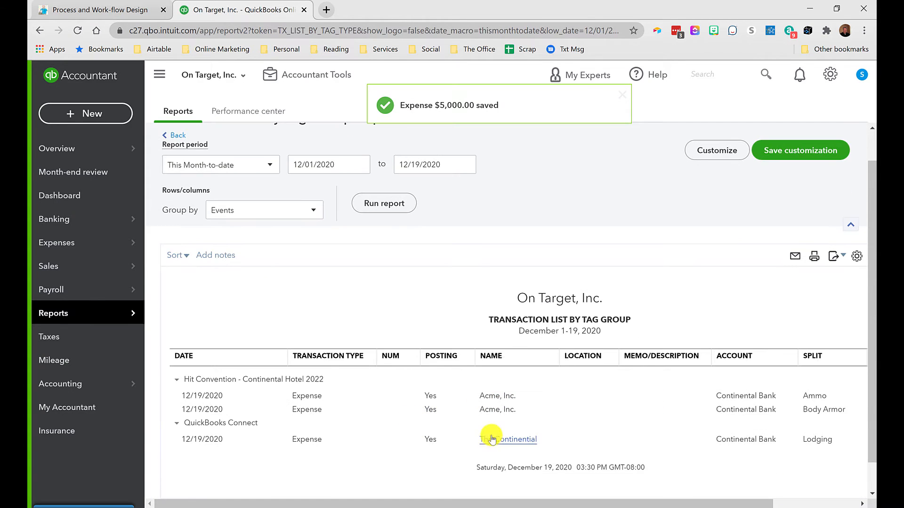
{"action": "scroll", "coordinate": [494, 438], "scroll_direction": "right", "scroll_amount": 3}
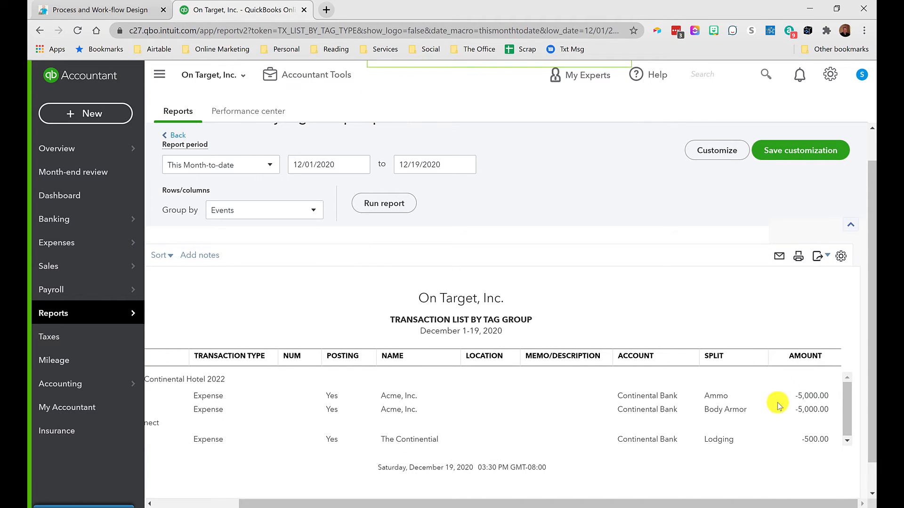
{"action": "left_click", "coordinate": [811, 413]}
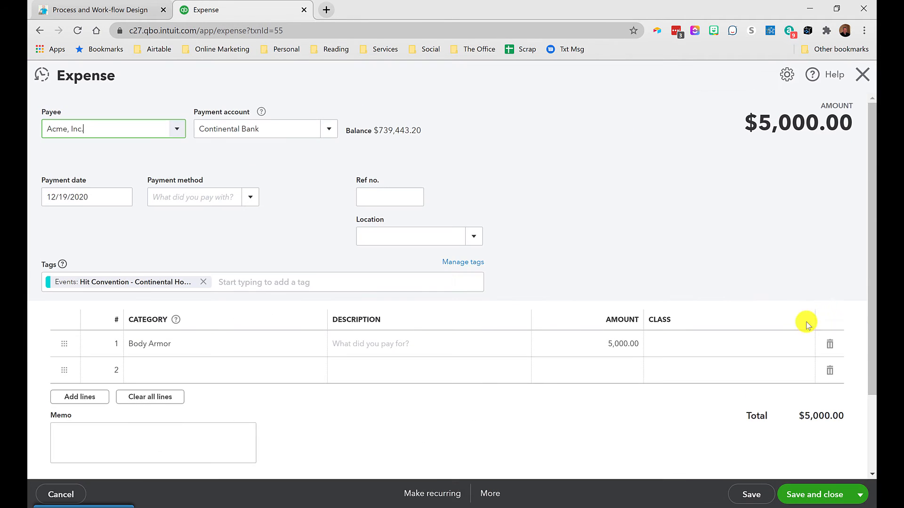
Step: Set the Body Armor line amount to 2500, then save and close the expense
{"action": "left_click", "coordinate": [624, 343]}
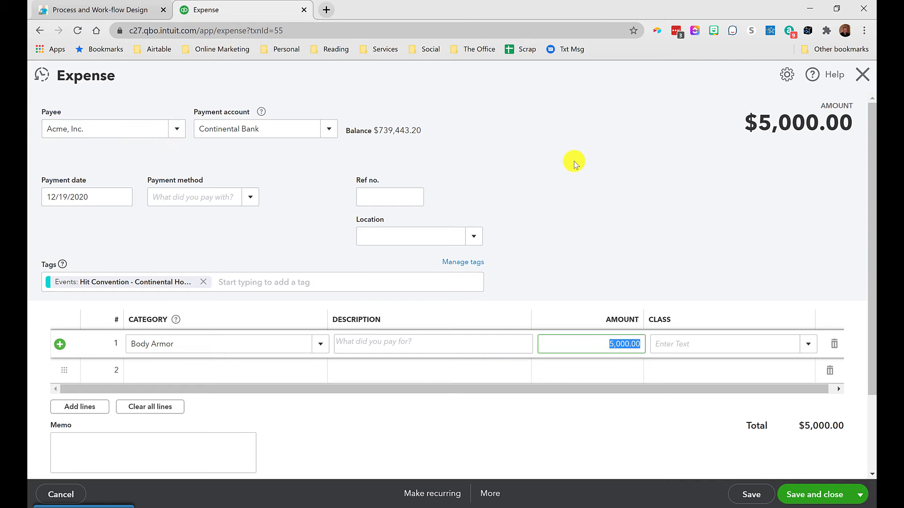
{"action": "type", "text": "2500"}
{"action": "key", "text": "Tab"}
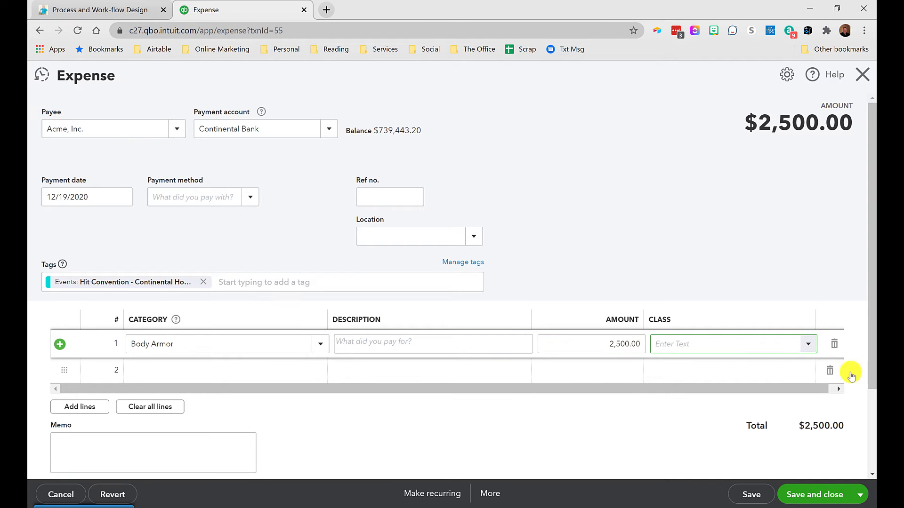
{"action": "left_click", "coordinate": [800, 493]}
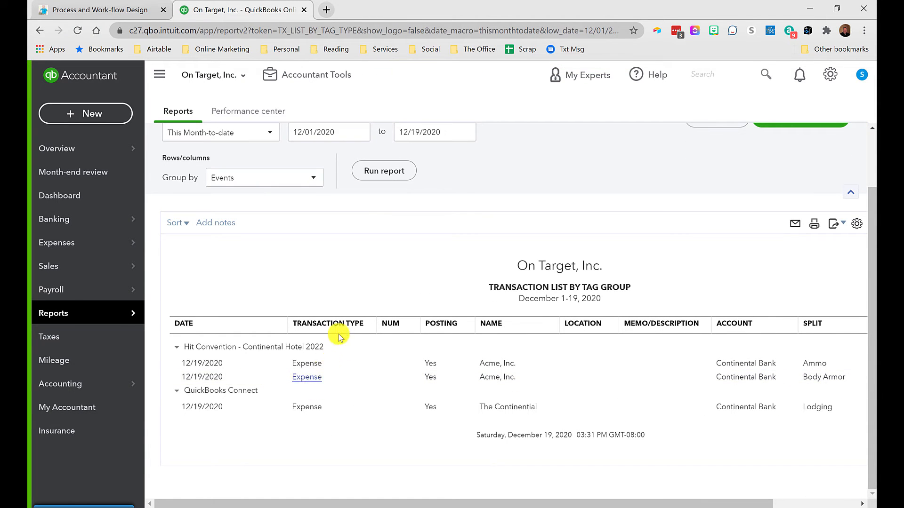
Step: Browse the Transaction List by Tag Group report's customize options and filters without changing them
{"action": "scroll", "coordinate": [370, 316], "scroll_direction": "up", "scroll_amount": 1}
{"action": "scroll", "coordinate": [370, 316], "scroll_direction": "up", "scroll_amount": 1}
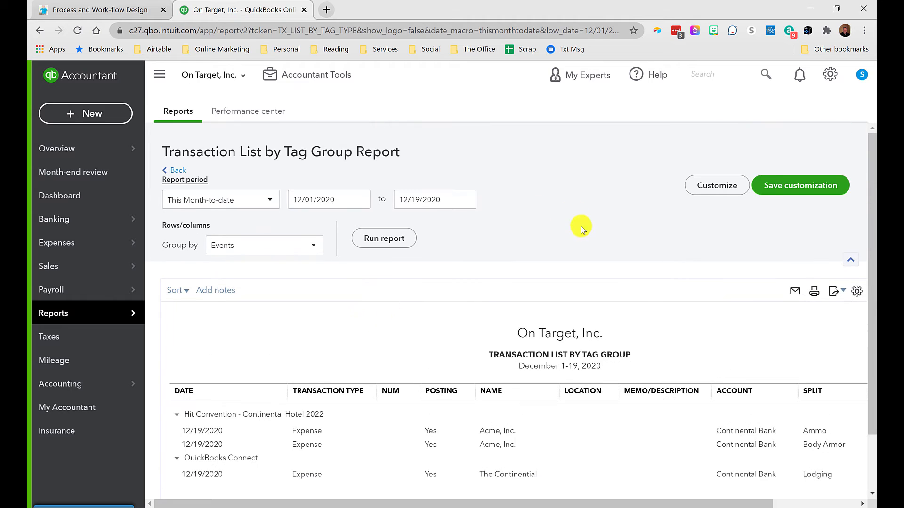
{"action": "left_click", "coordinate": [723, 186]}
{"action": "left_click", "coordinate": [572, 322]}
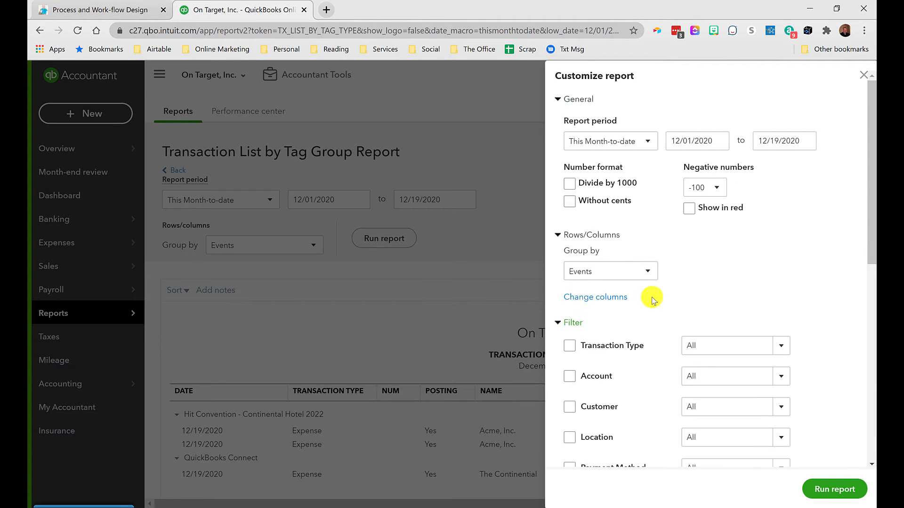
{"action": "scroll", "coordinate": [654, 299], "scroll_direction": "down", "scroll_amount": 5}
{"action": "scroll", "coordinate": [654, 301], "scroll_direction": "down", "scroll_amount": 4}
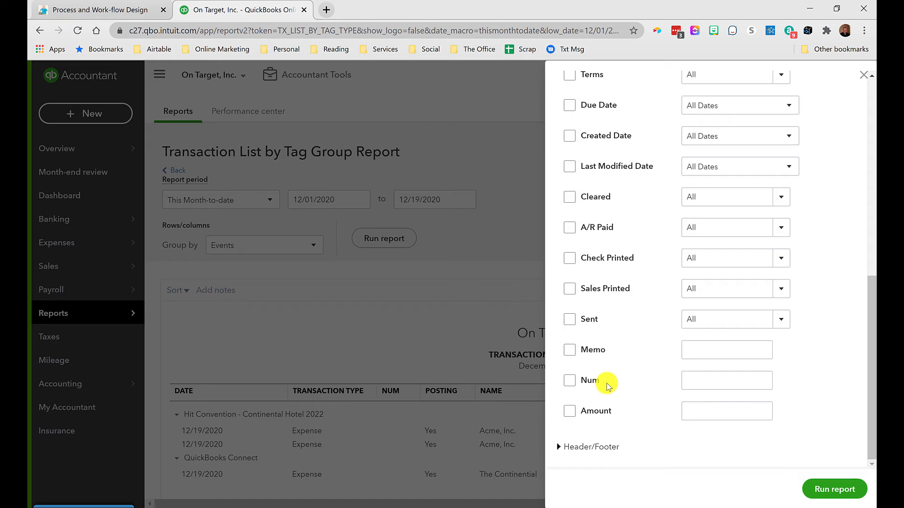
{"action": "scroll", "coordinate": [632, 390], "scroll_direction": "up", "scroll_amount": 6}
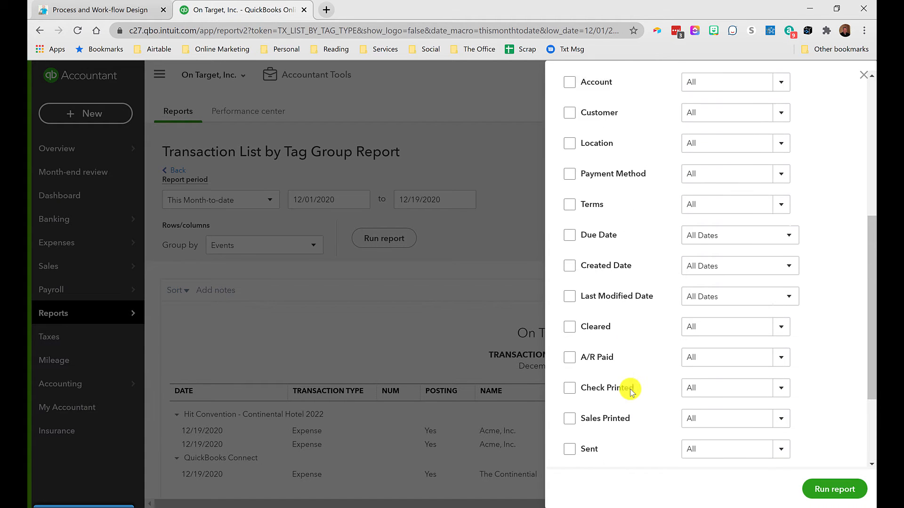
{"action": "scroll", "coordinate": [632, 390], "scroll_direction": "down", "scroll_amount": 6}
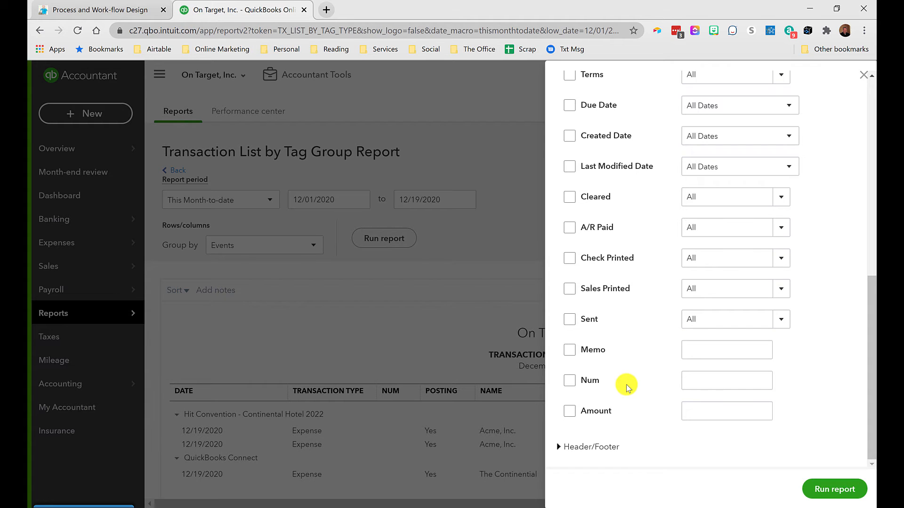
{"action": "scroll", "coordinate": [631, 391], "scroll_direction": "up", "scroll_amount": 10}
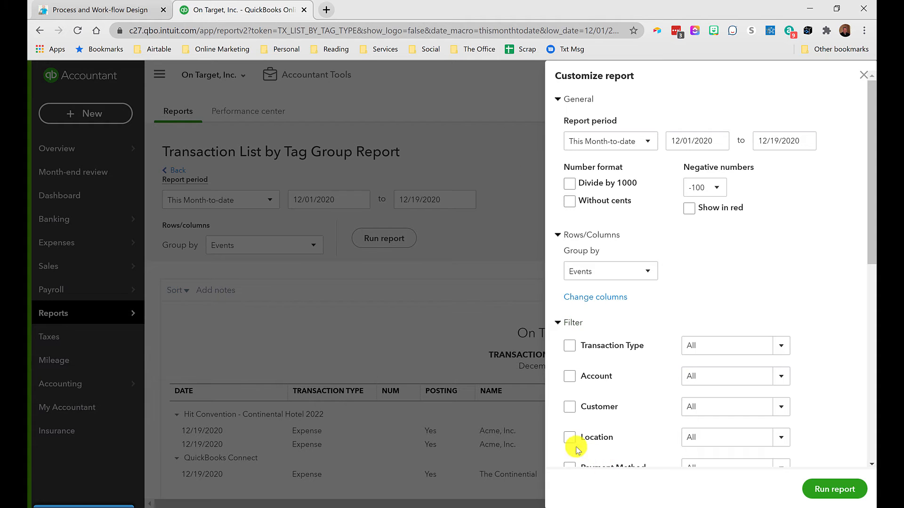
{"action": "left_click", "coordinate": [863, 77]}
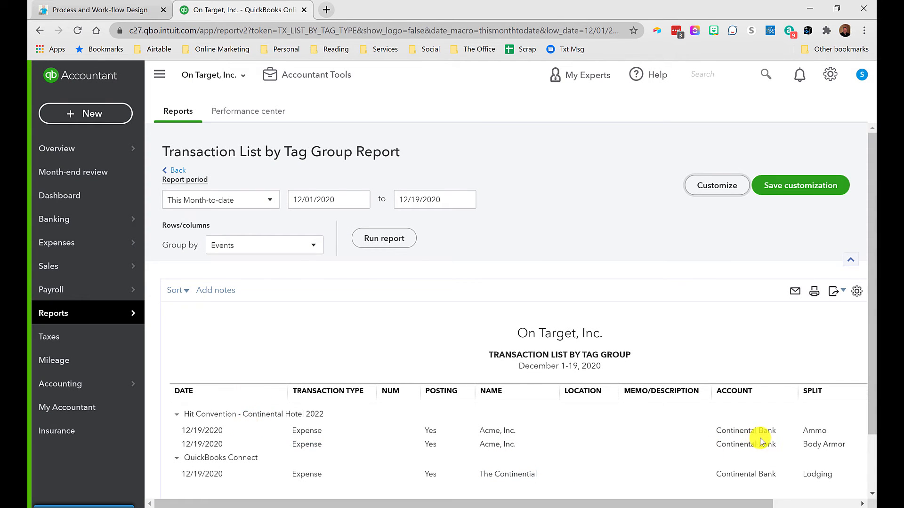
Step: Scroll across the Transaction List by Tag Group report to review the updated expense amounts
{"action": "scroll", "coordinate": [765, 442], "scroll_direction": "right", "scroll_amount": 3}
{"action": "scroll", "coordinate": [771, 445], "scroll_direction": "down", "scroll_amount": 2}
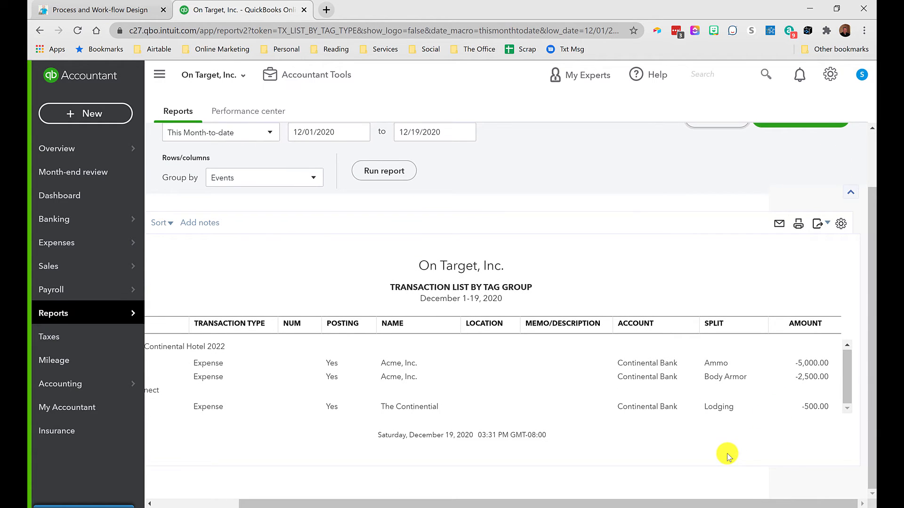
{"action": "scroll", "coordinate": [749, 433], "scroll_direction": "up", "scroll_amount": 2}
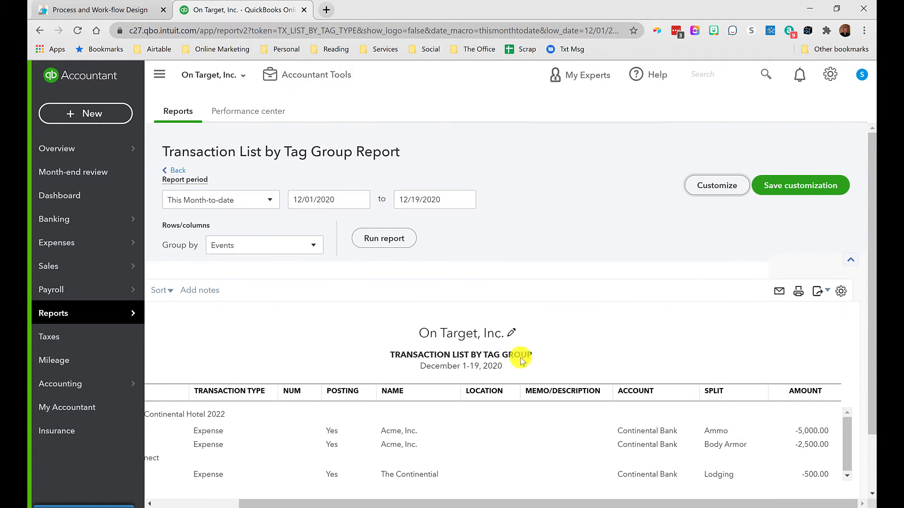
{"action": "scroll", "coordinate": [521, 357], "scroll_direction": "left", "scroll_amount": 3}
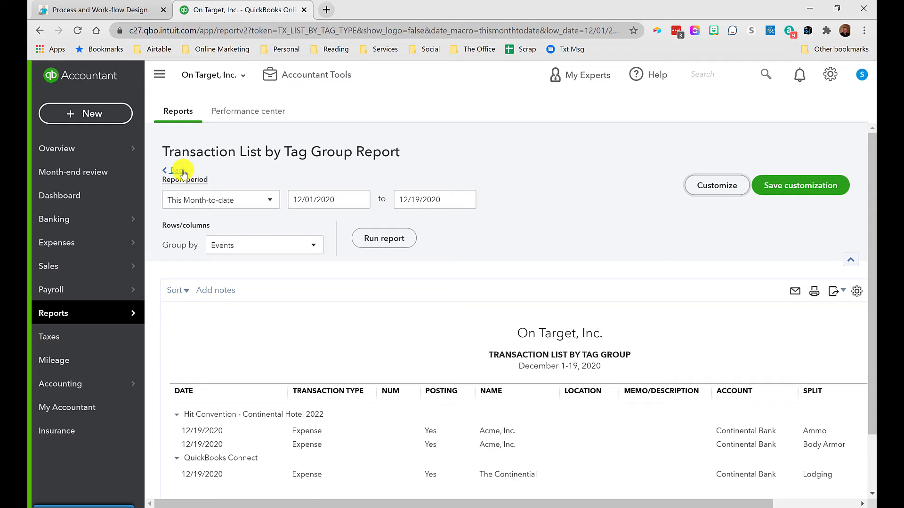
Step: Return to Tags, expand the Events group and run the report for the Hit Convention - Continental Hotel 2022 tag
{"action": "left_click", "coordinate": [183, 171]}
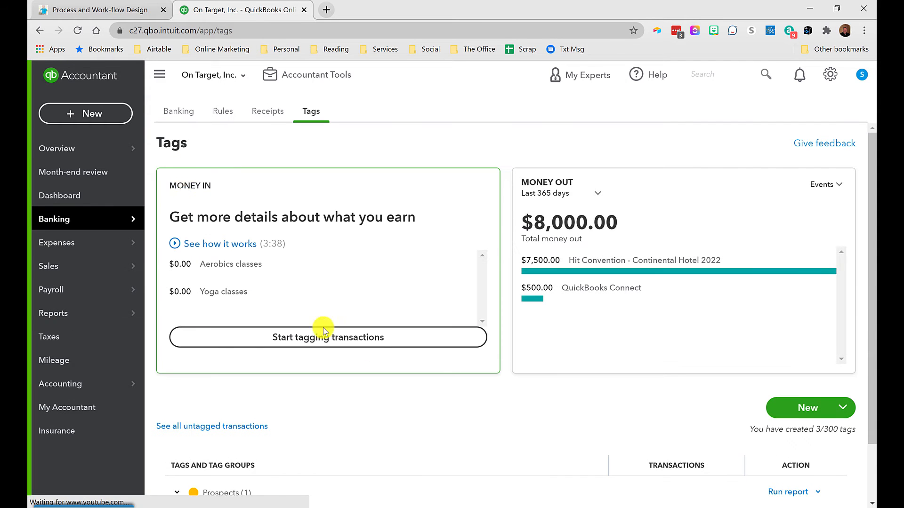
{"action": "scroll", "coordinate": [419, 357], "scroll_direction": "down", "scroll_amount": 2}
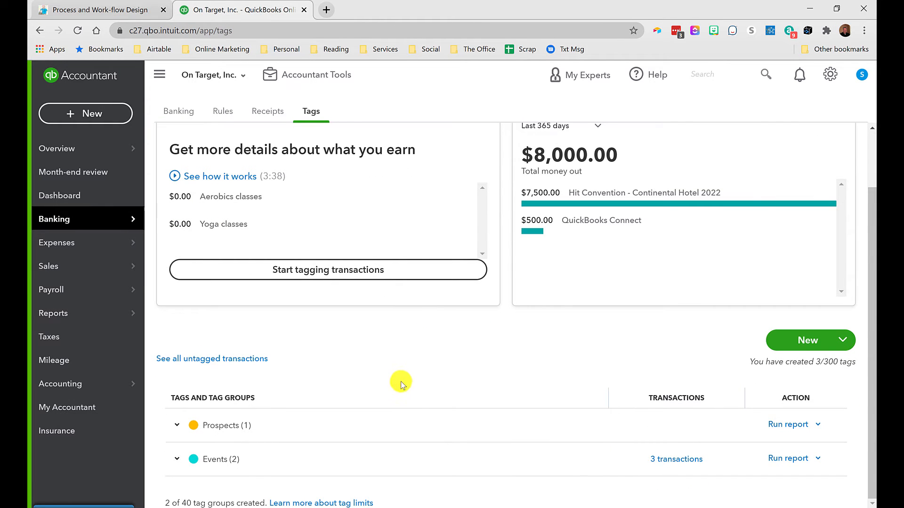
{"action": "left_click", "coordinate": [210, 462]}
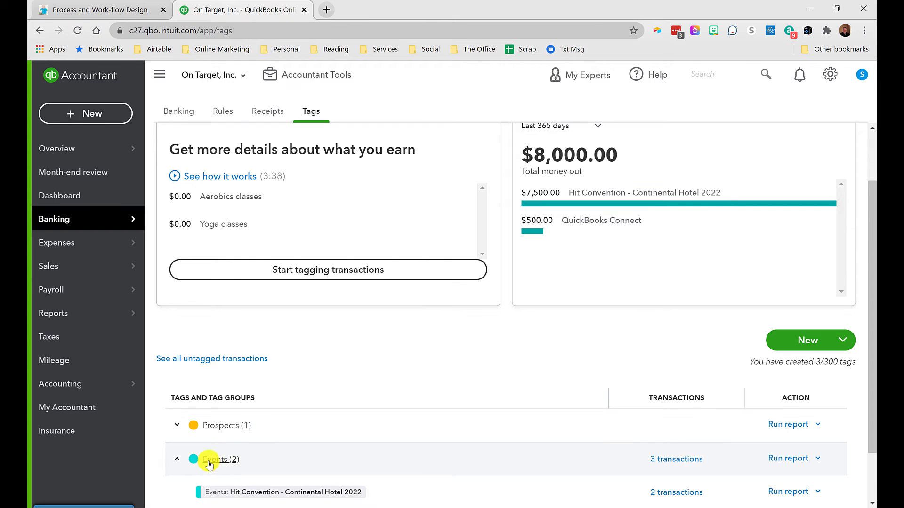
{"action": "scroll", "coordinate": [209, 464], "scroll_direction": "down", "scroll_amount": 2}
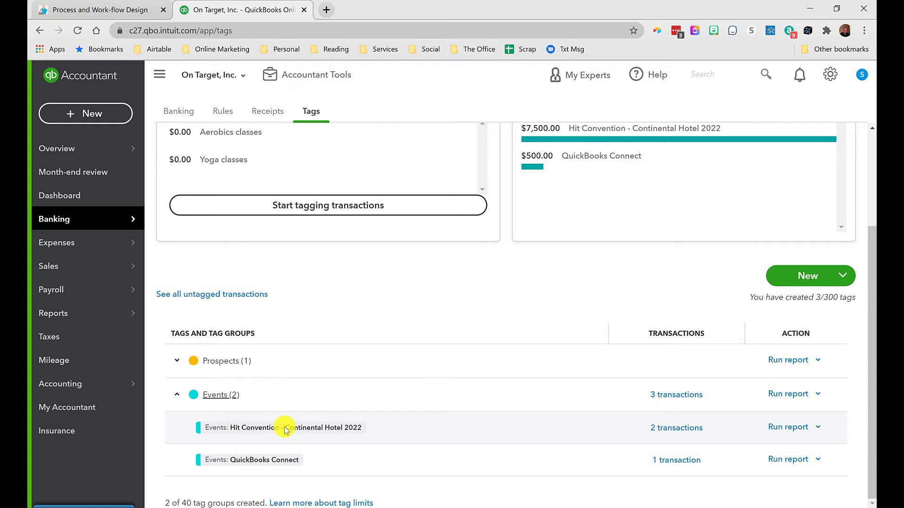
{"action": "left_click", "coordinate": [783, 428]}
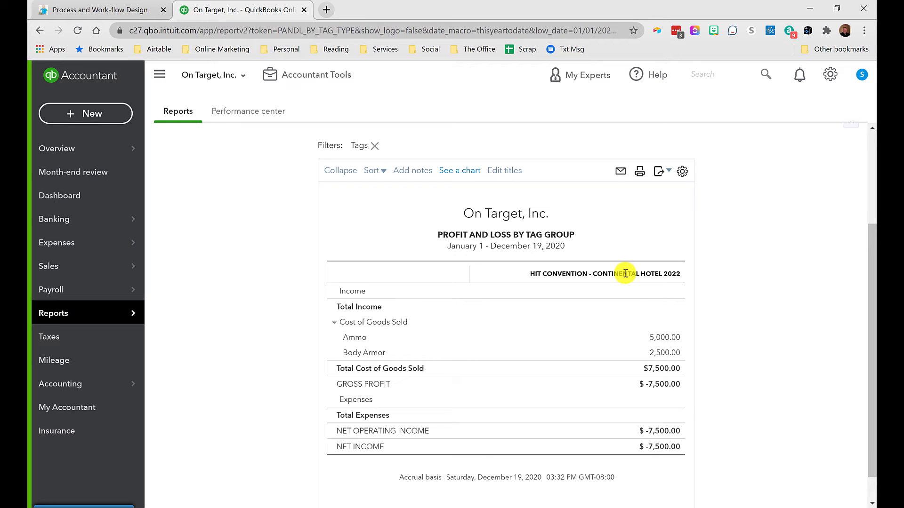
Step: Inspect the Tags filter in the Profit and Loss by Tag Group report's customize options without changing it
{"action": "scroll", "coordinate": [631, 282], "scroll_direction": "up", "scroll_amount": 3}
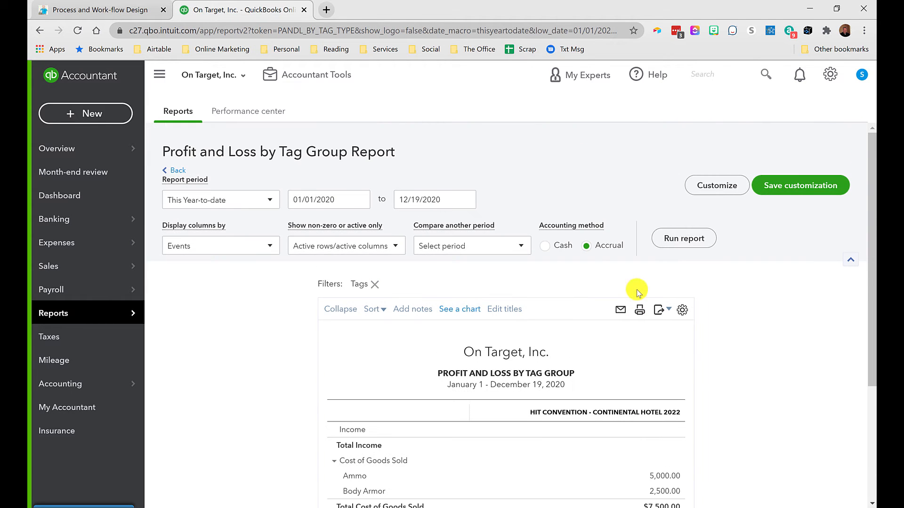
{"action": "left_click", "coordinate": [718, 184]}
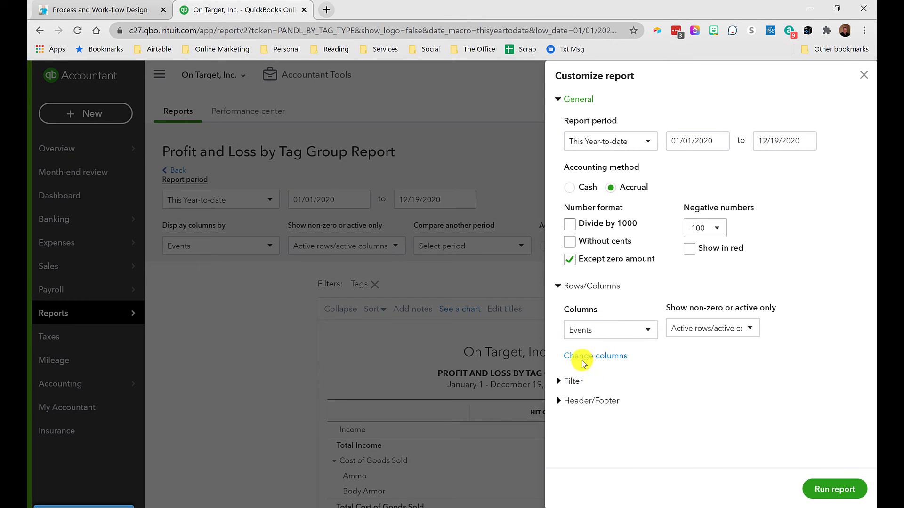
{"action": "left_click", "coordinate": [574, 382]}
{"action": "scroll", "coordinate": [622, 343], "scroll_direction": "up", "scroll_amount": 2}
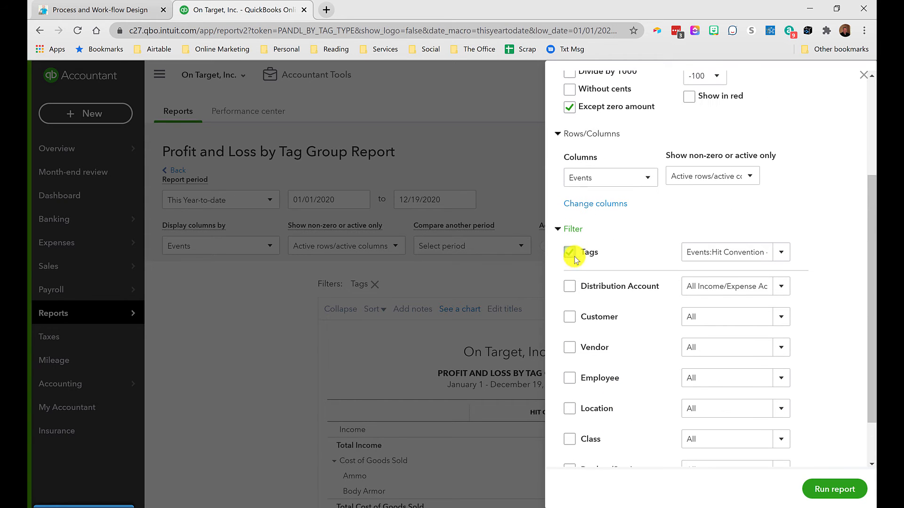
{"action": "left_click", "coordinate": [782, 255]}
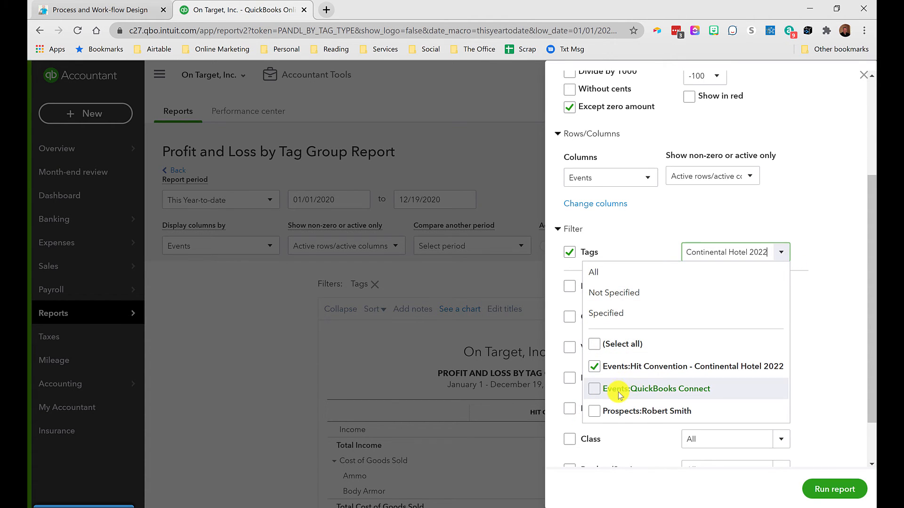
{"action": "left_click", "coordinate": [754, 231]}
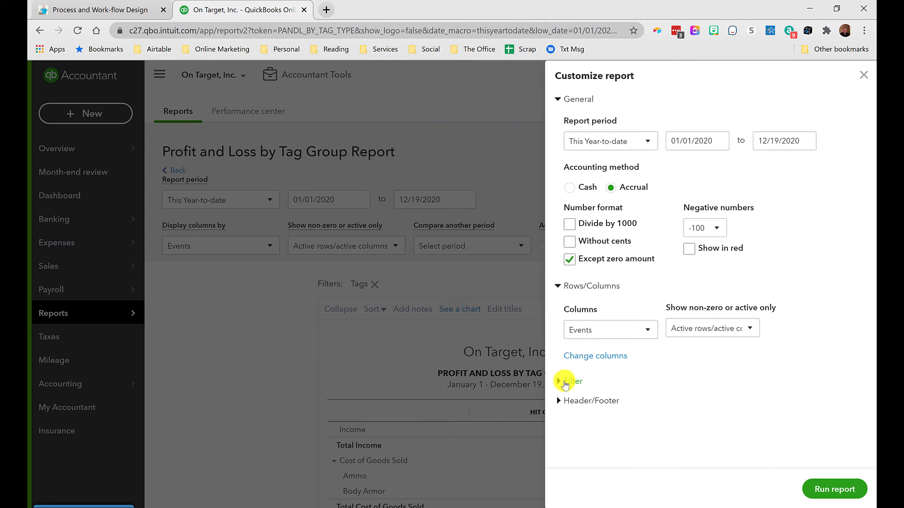
{"action": "left_click", "coordinate": [570, 382]}
{"action": "scroll", "coordinate": [643, 361], "scroll_direction": "down", "scroll_amount": 3}
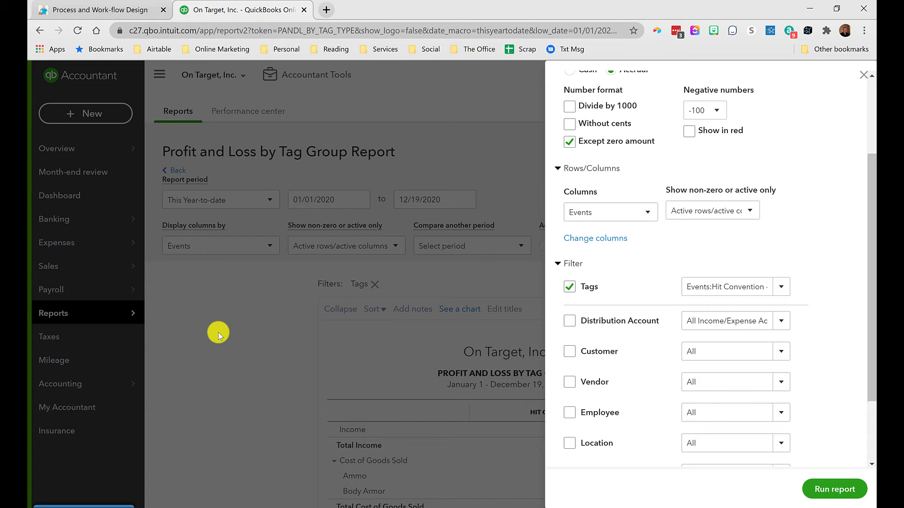
{"action": "left_click", "coordinate": [861, 78]}
{"action": "scroll", "coordinate": [725, 377], "scroll_direction": "down", "scroll_amount": 3}
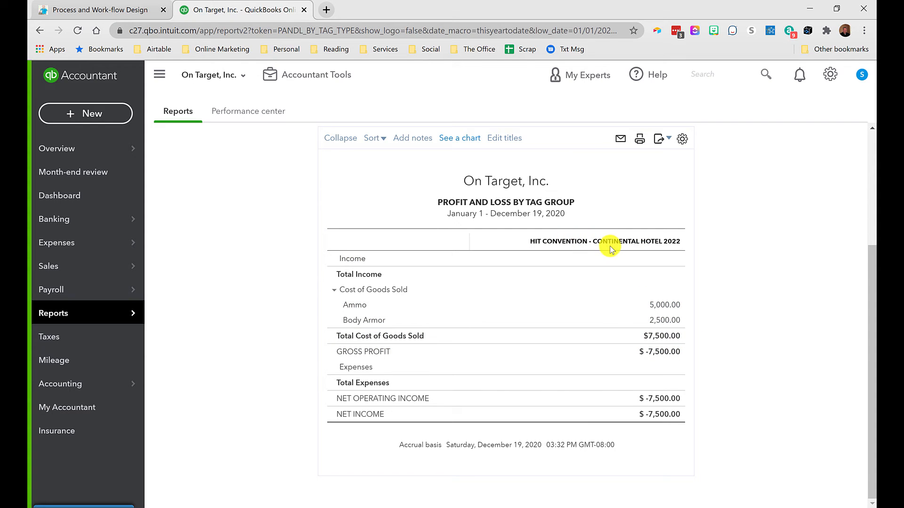
Step: Add the QuickBooks Connect tag to the Tags filter of the Profit and Loss by Tag Group report and rerun it
{"action": "scroll", "coordinate": [610, 244], "scroll_direction": "up", "scroll_amount": 3}
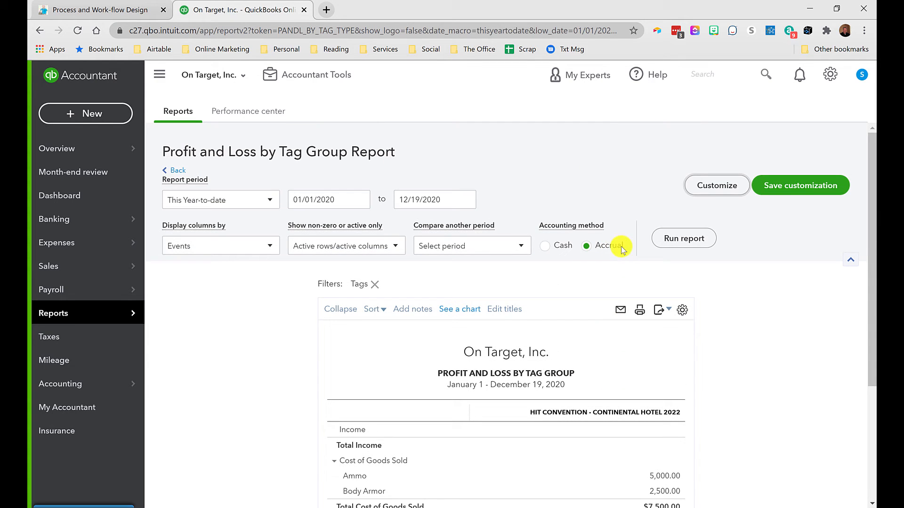
{"action": "left_click", "coordinate": [710, 186]}
{"action": "scroll", "coordinate": [597, 298], "scroll_direction": "down", "scroll_amount": 3}
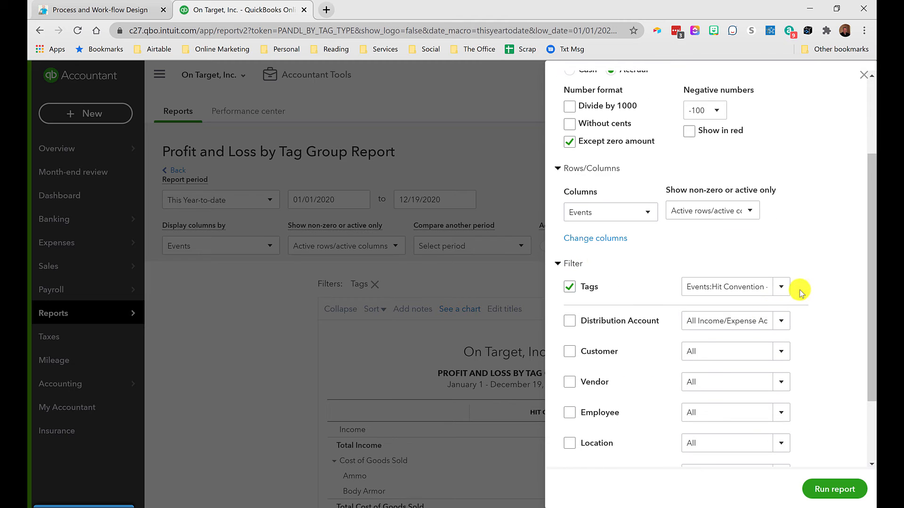
{"action": "left_click", "coordinate": [782, 290]}
{"action": "left_click", "coordinate": [594, 423]}
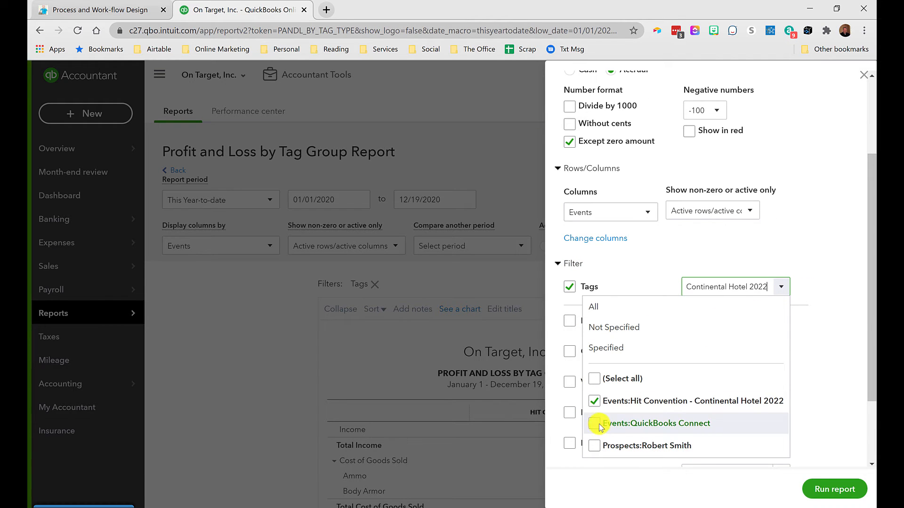
{"action": "left_click", "coordinate": [847, 389]}
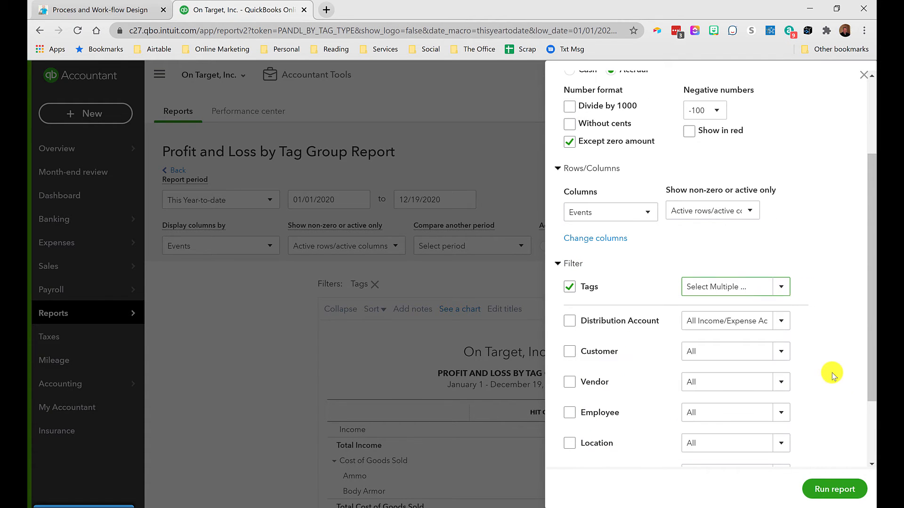
{"action": "left_click", "coordinate": [825, 490]}
{"action": "scroll", "coordinate": [828, 423], "scroll_direction": "down", "scroll_amount": 3}
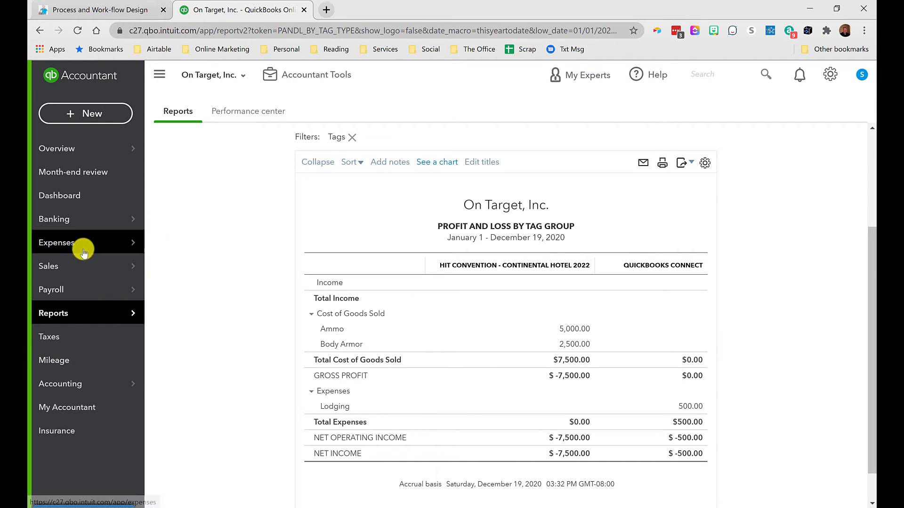
Step: Open the prospect customer's record from the Customers list
{"action": "mouse_move", "coordinate": [67, 264]}
{"action": "left_click", "coordinate": [179, 358]}
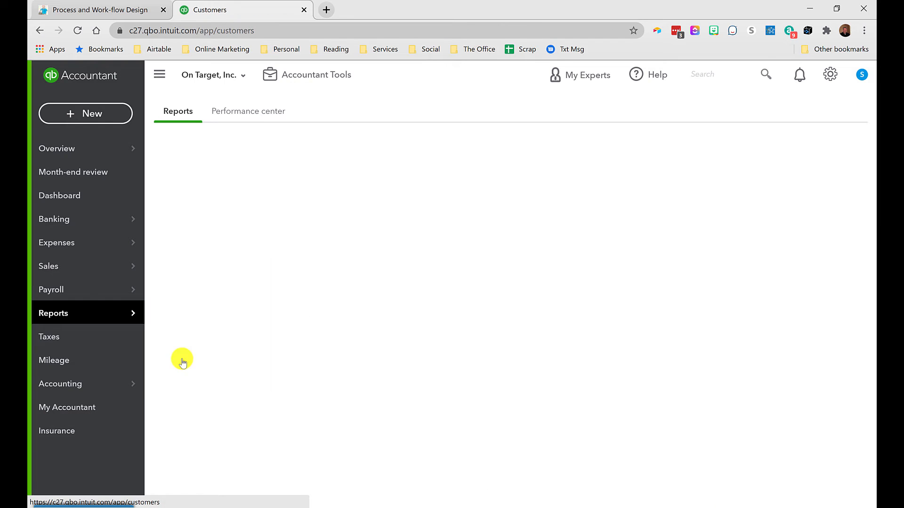
{"action": "scroll", "coordinate": [306, 283], "scroll_direction": "down", "scroll_amount": 2}
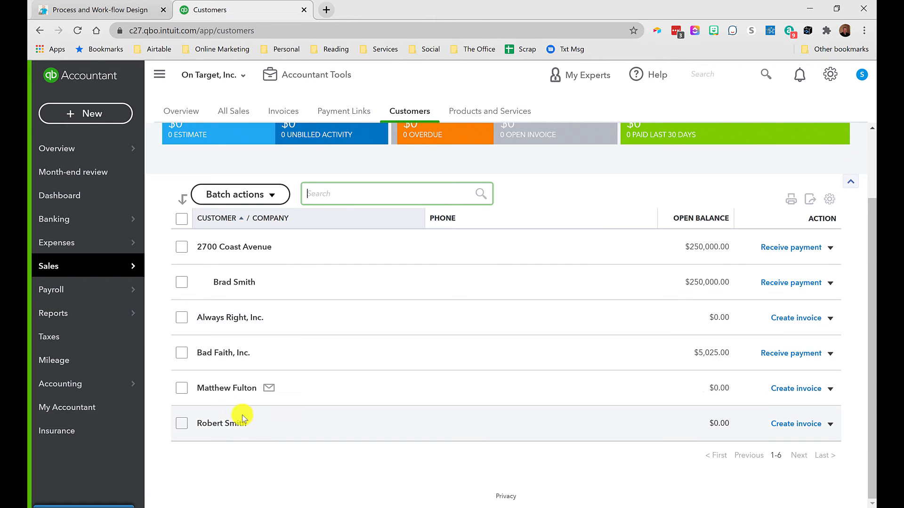
{"action": "left_click", "coordinate": [222, 426]}
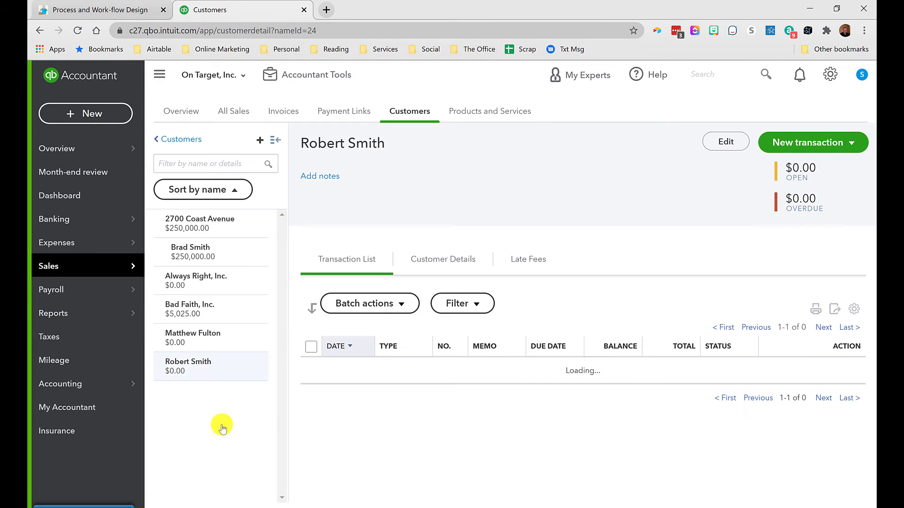
Step: Inspect the customer's Customer Type under Additional Info in the customer information dialog, closing it without changes
{"action": "left_click", "coordinate": [729, 148]}
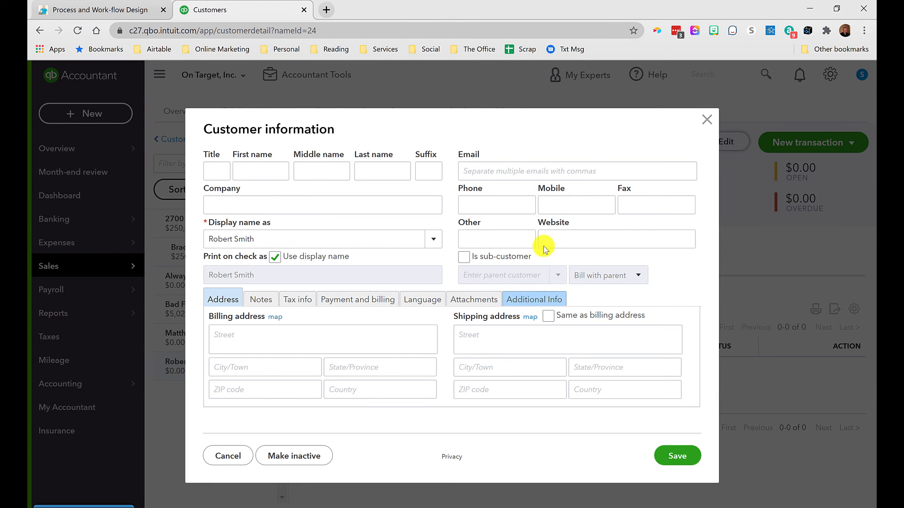
{"action": "left_click", "coordinate": [548, 304]}
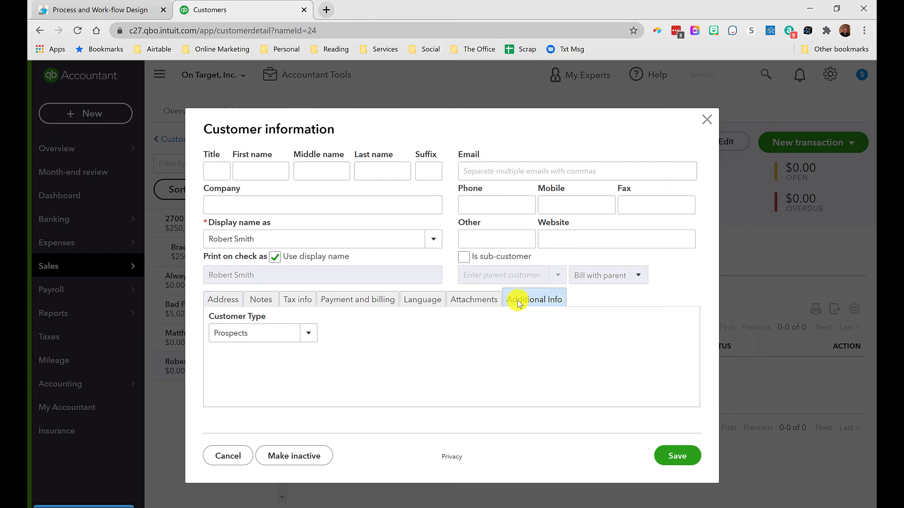
{"action": "left_click", "coordinate": [311, 334]}
{"action": "left_click", "coordinate": [272, 338]}
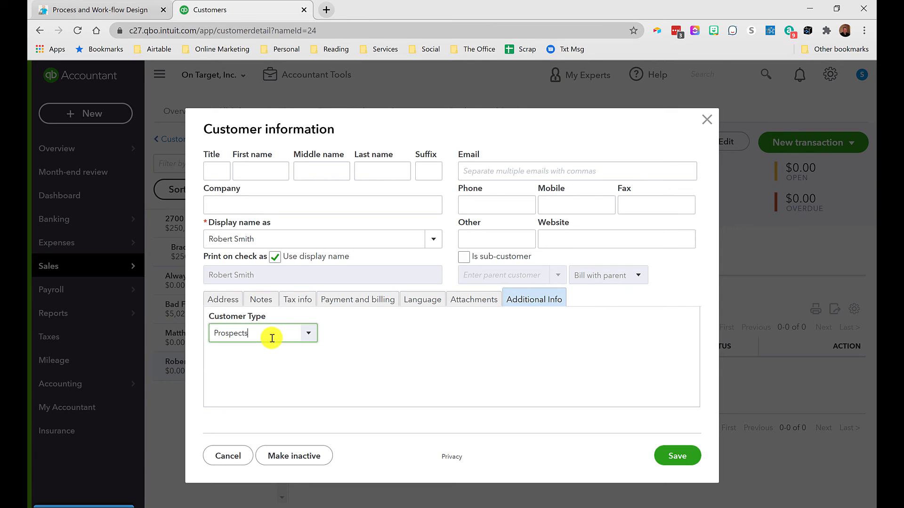
{"action": "left_click", "coordinate": [706, 124]}
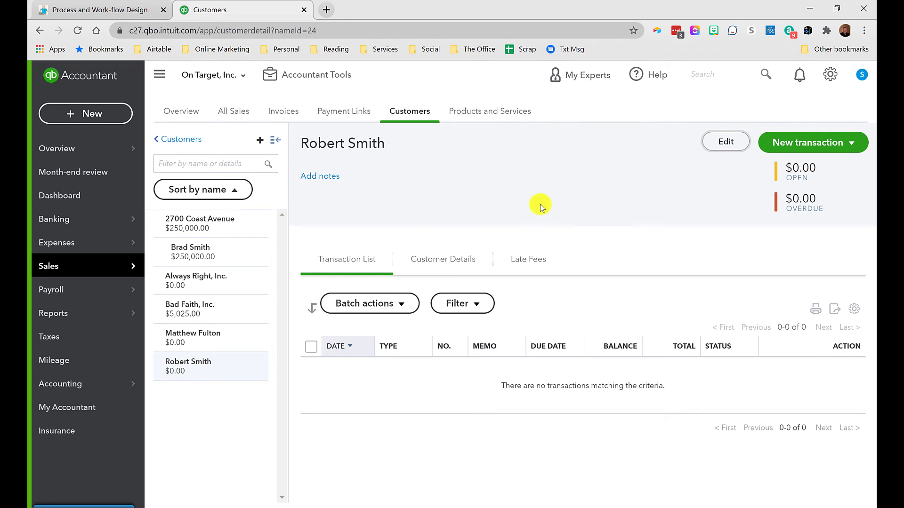
Step: Create a new estimate for the customer and tag it Events: Hit Convention - Continental Hotel 2022
{"action": "left_click", "coordinate": [792, 147]}
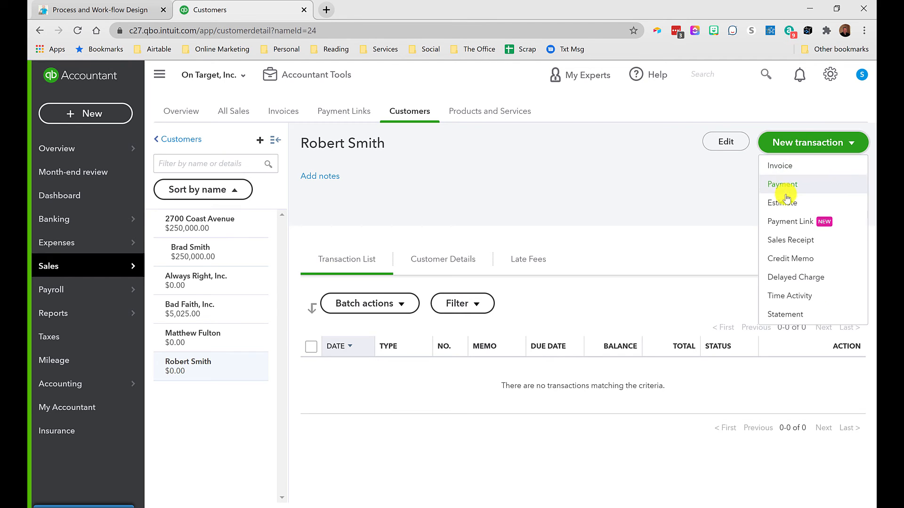
{"action": "left_click", "coordinate": [781, 210]}
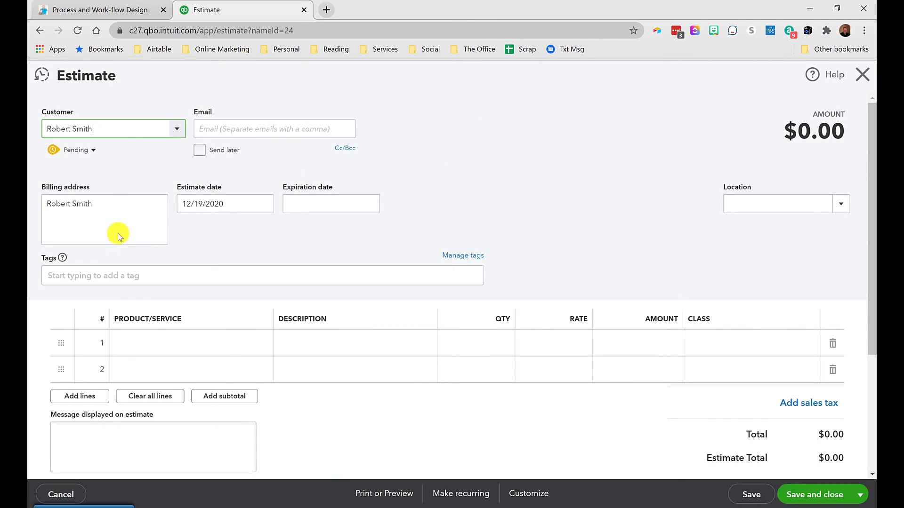
{"action": "left_click", "coordinate": [100, 275]}
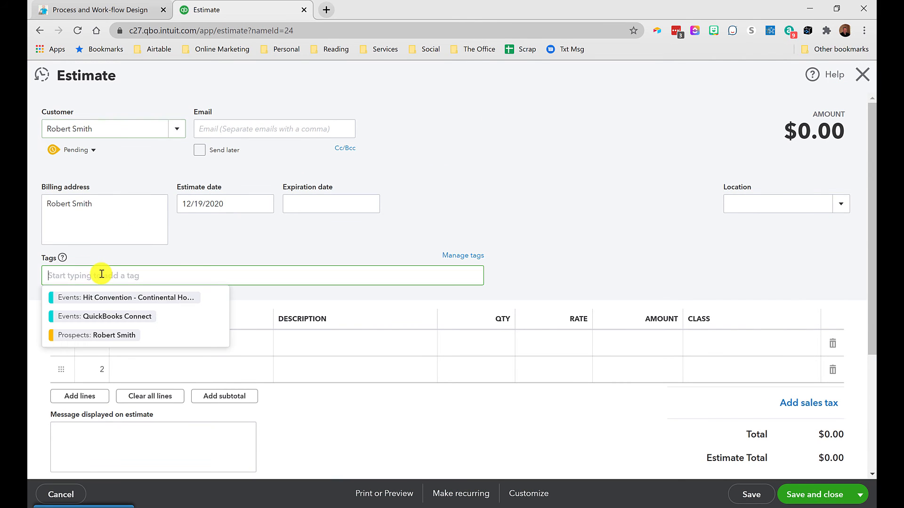
{"action": "left_click", "coordinate": [102, 296]}
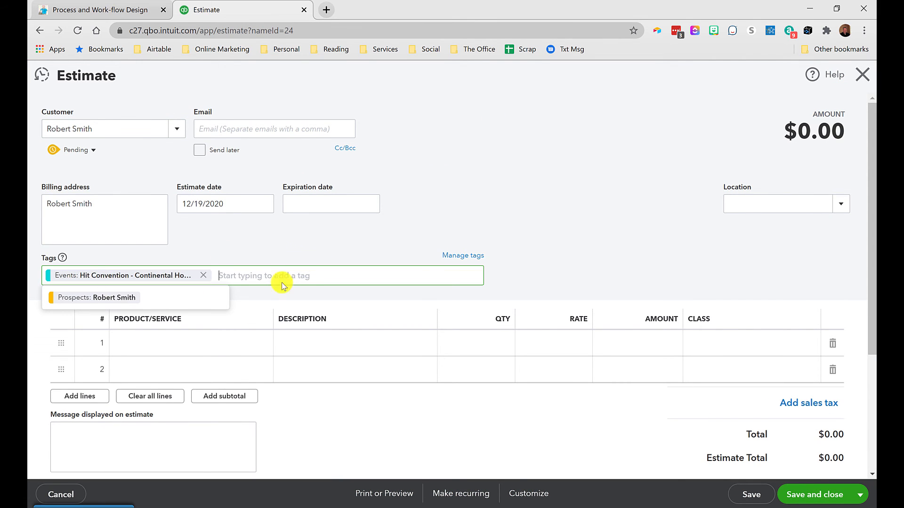
Step: Add an estimate line for the product A Hit with quantity 1 and rate 15,000
{"action": "left_click", "coordinate": [199, 345]}
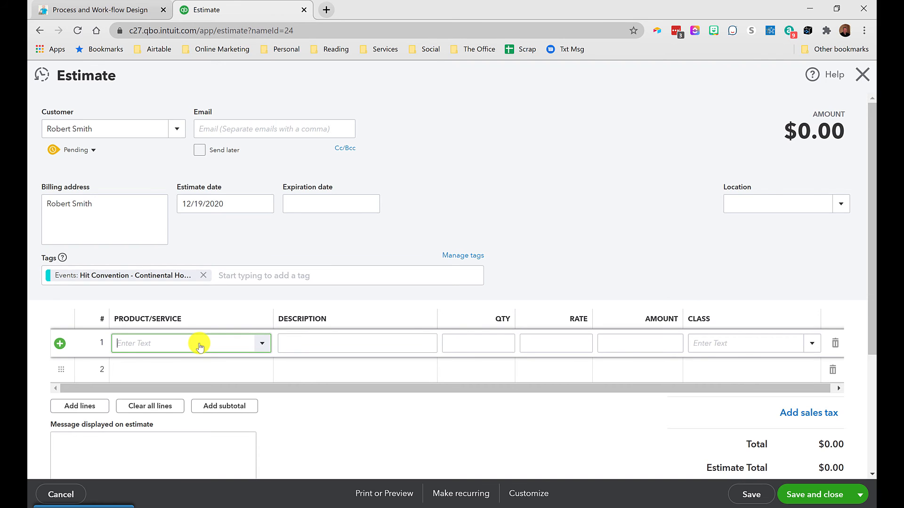
{"action": "type", "text": "a hi"}
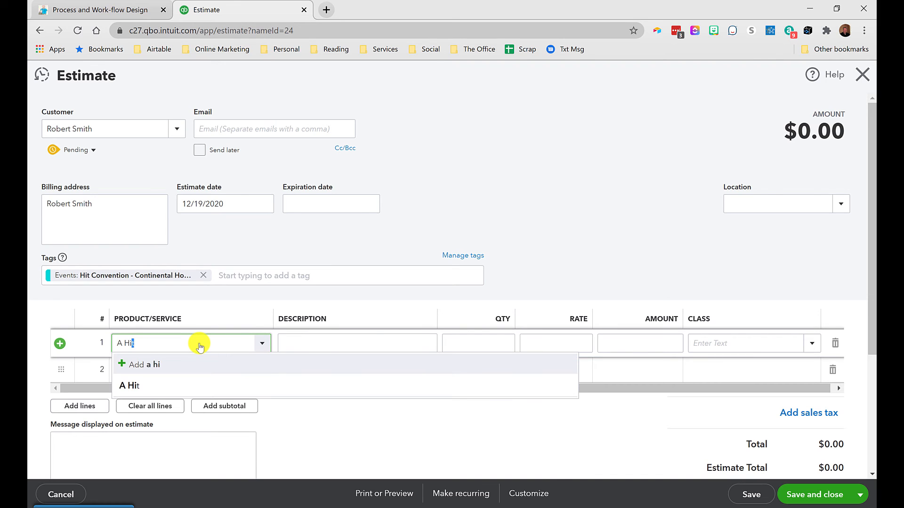
{"action": "left_click", "coordinate": [151, 385]}
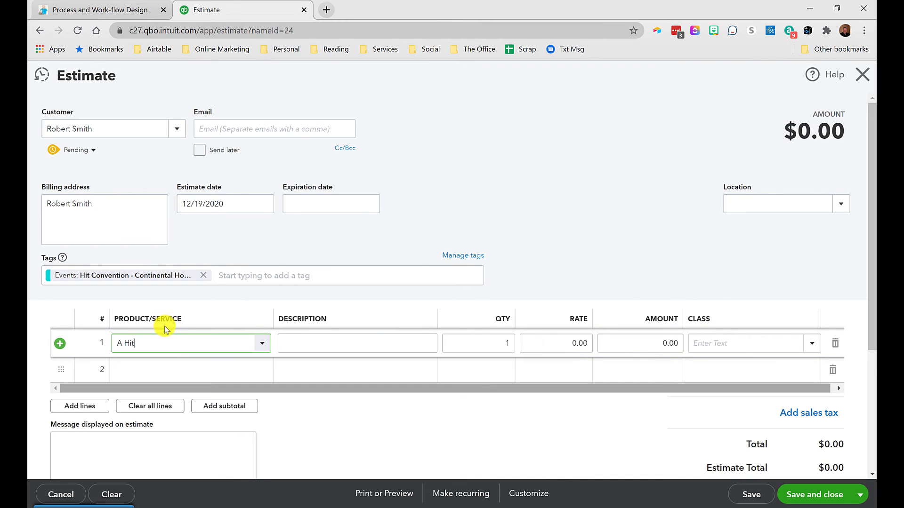
{"action": "left_click", "coordinate": [339, 346]}
{"action": "left_click", "coordinate": [466, 347]}
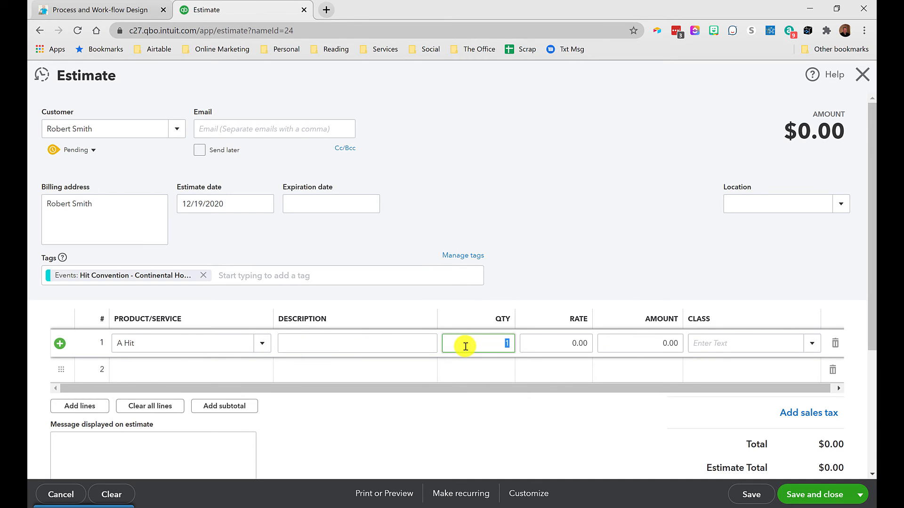
{"action": "key", "text": "Tab"}
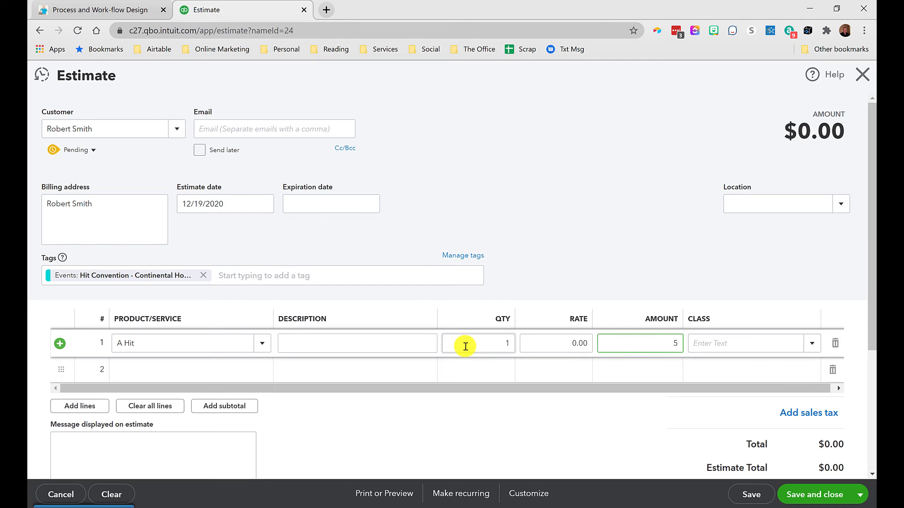
{"action": "type", "text": "15,000"}
{"action": "key", "text": "Tab"}
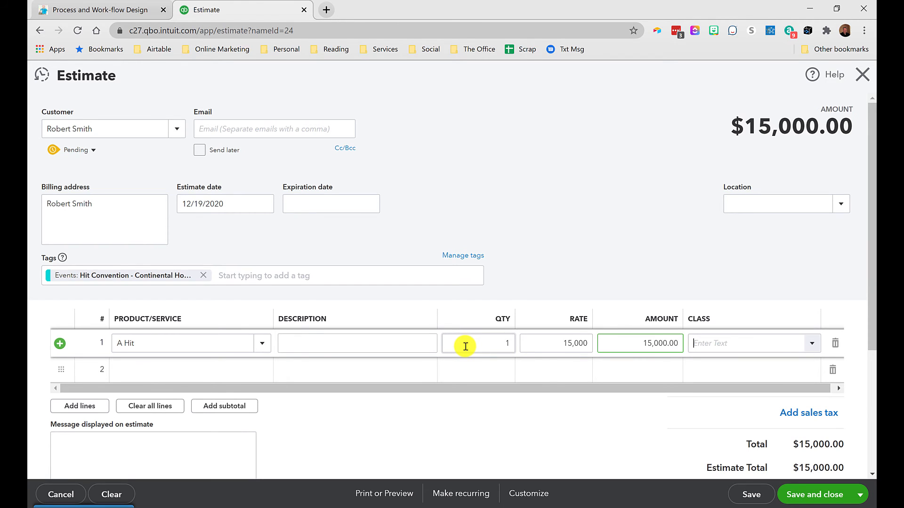
{"action": "key", "text": "shift+Tab"}
{"action": "key", "text": "shift+Tab"}
{"action": "key", "text": "shift+Tab"}
{"action": "key", "text": "shift+Tab"}
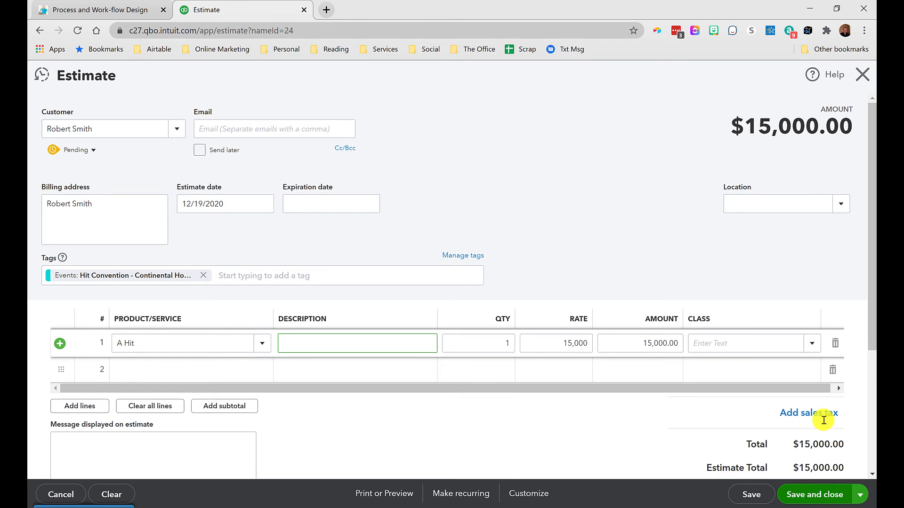
Step: Add the customer's Prospects tag to the estimate's tags
{"action": "left_click", "coordinate": [231, 277]}
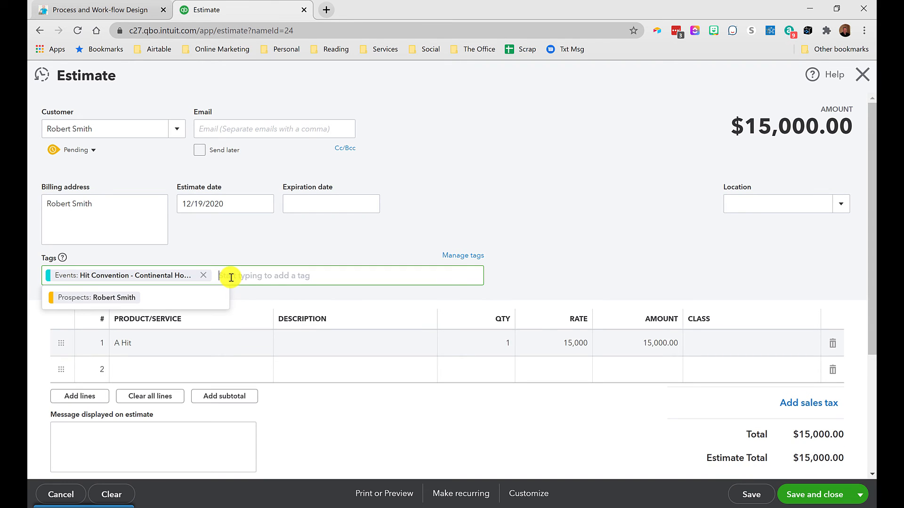
{"action": "left_click", "coordinate": [112, 298]}
{"action": "left_click", "coordinate": [366, 242]}
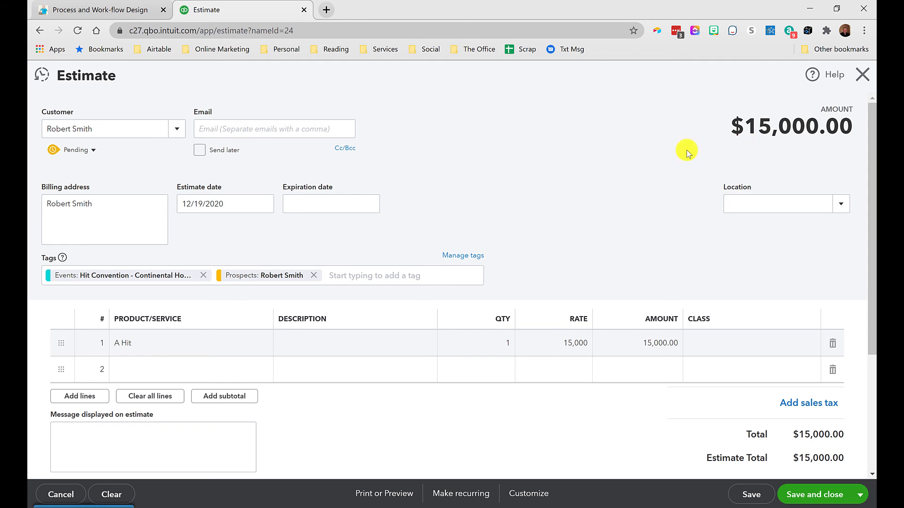
Step: Check the Prospects group in the tag manager and the Tags help, then save and close the estimate
{"action": "left_click", "coordinate": [452, 259]}
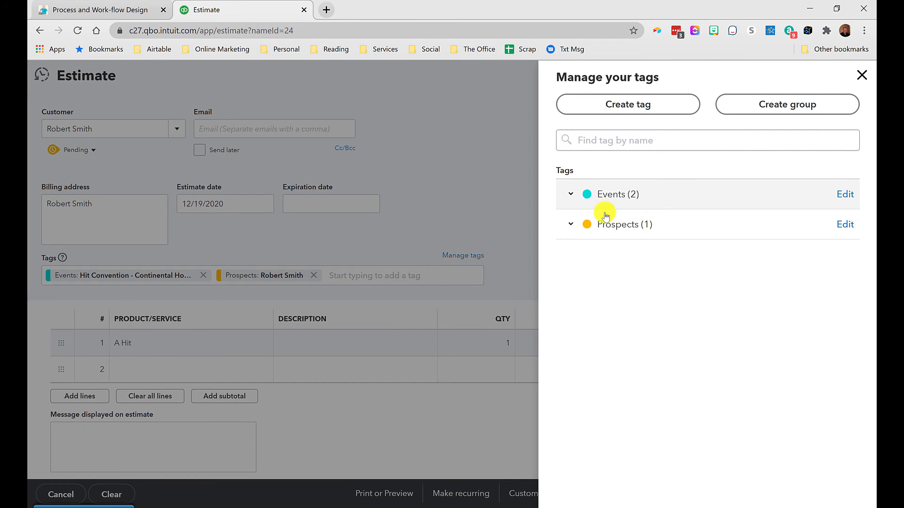
{"action": "left_click", "coordinate": [584, 224]}
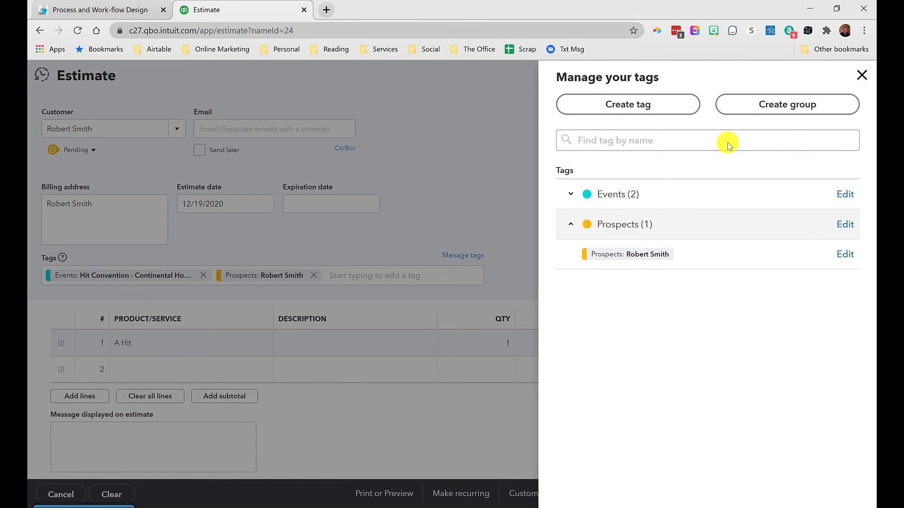
{"action": "left_click", "coordinate": [862, 76]}
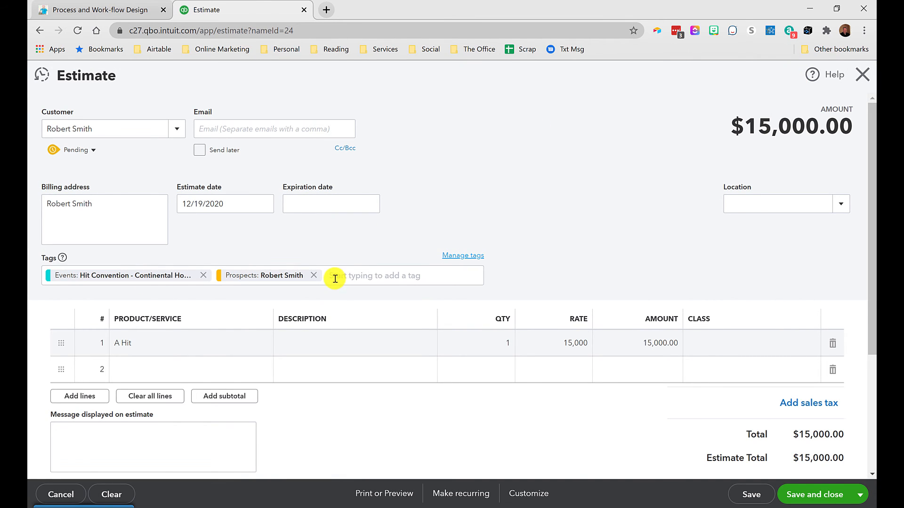
{"action": "left_click", "coordinate": [63, 258]}
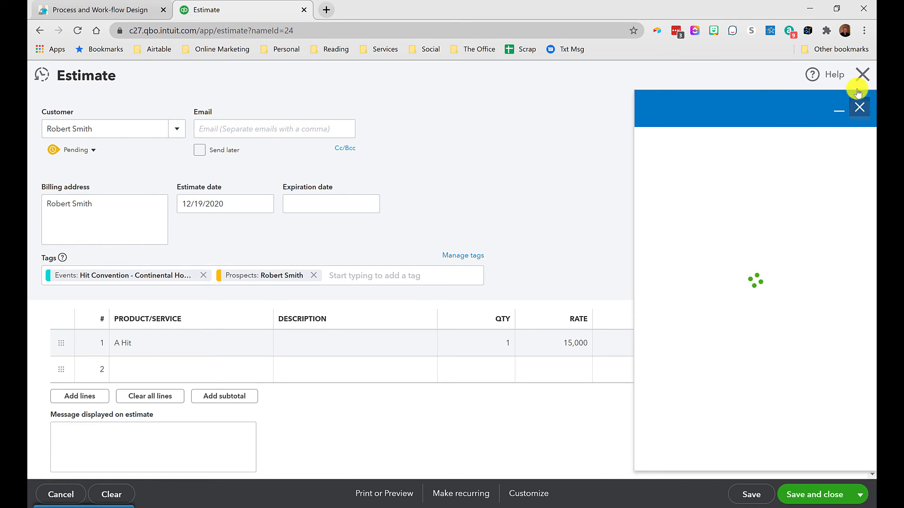
{"action": "left_click", "coordinate": [859, 108]}
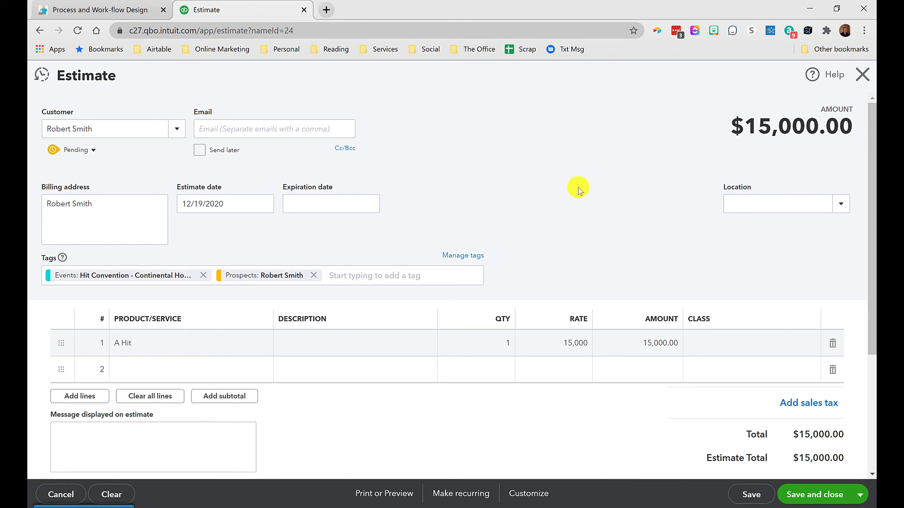
{"action": "left_click", "coordinate": [814, 495]}
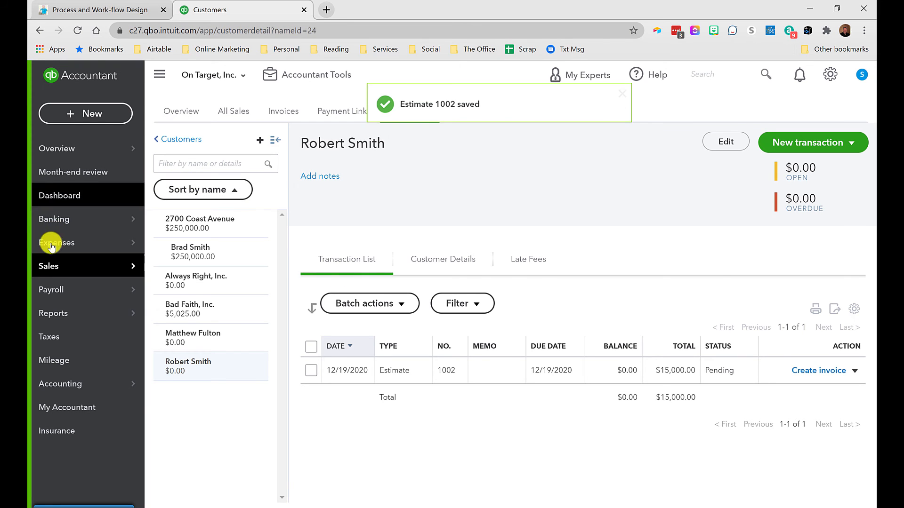
Step: Open Tags and expand the Events and Prospects tag groups to review their transactions
{"action": "left_click", "coordinate": [161, 289]}
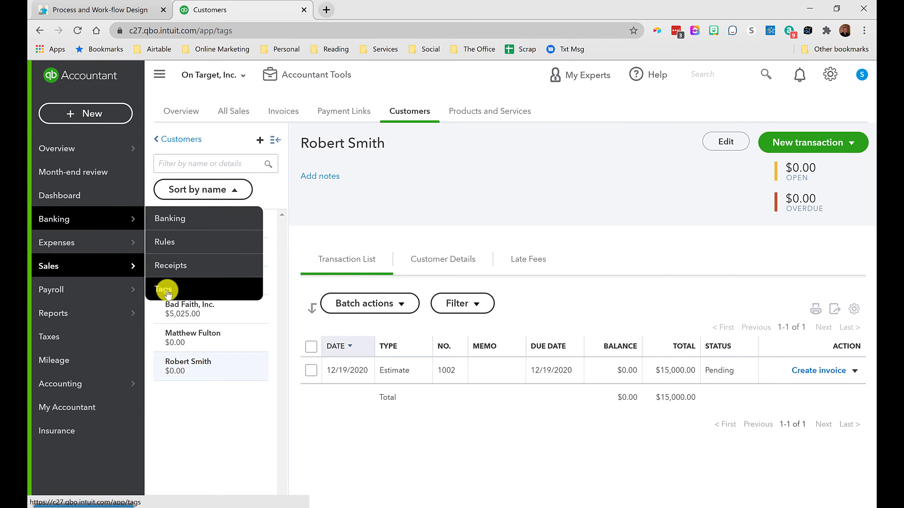
{"action": "scroll", "coordinate": [471, 400], "scroll_direction": "down", "scroll_amount": 2}
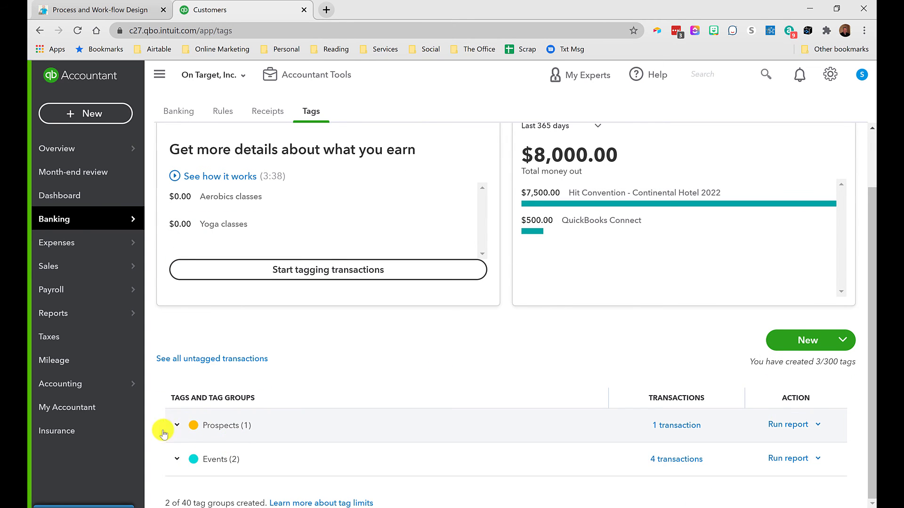
{"action": "left_click", "coordinate": [175, 459]}
{"action": "scroll", "coordinate": [202, 419], "scroll_direction": "down", "scroll_amount": 2}
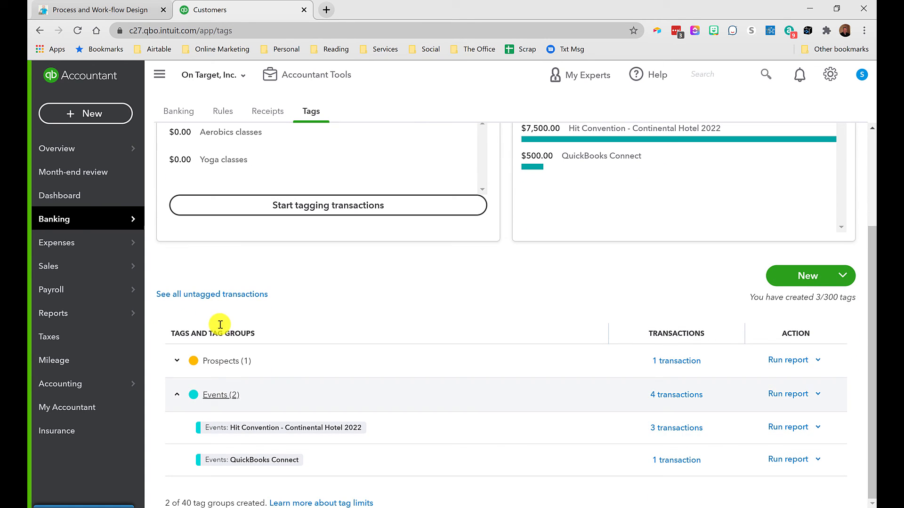
{"action": "left_click", "coordinate": [178, 361]}
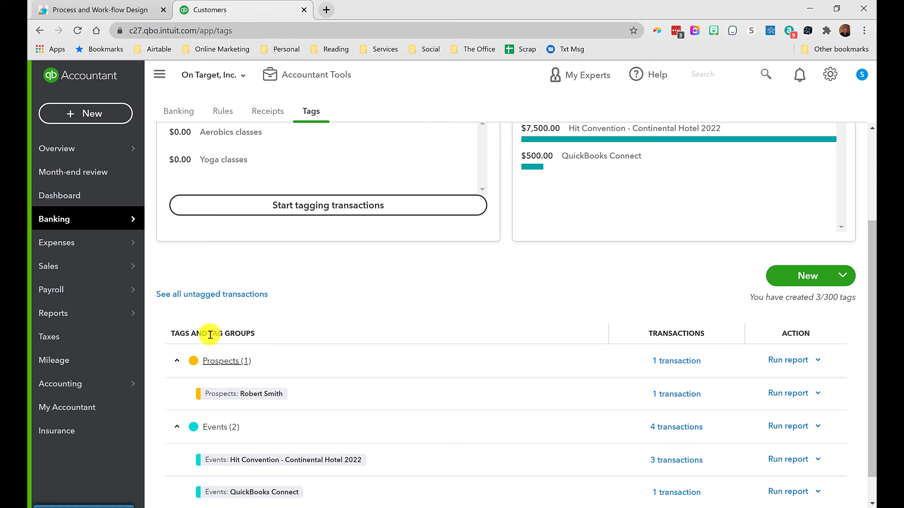
Step: Collapse the Prospects group and run the report for the Hit Convention - Continental Hotel 2022 tag
{"action": "left_click", "coordinate": [177, 361]}
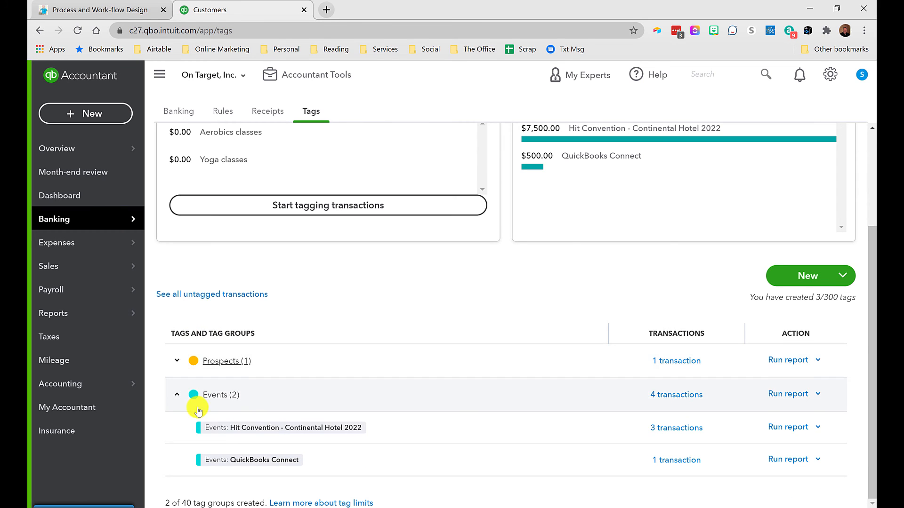
{"action": "left_click", "coordinate": [793, 428]}
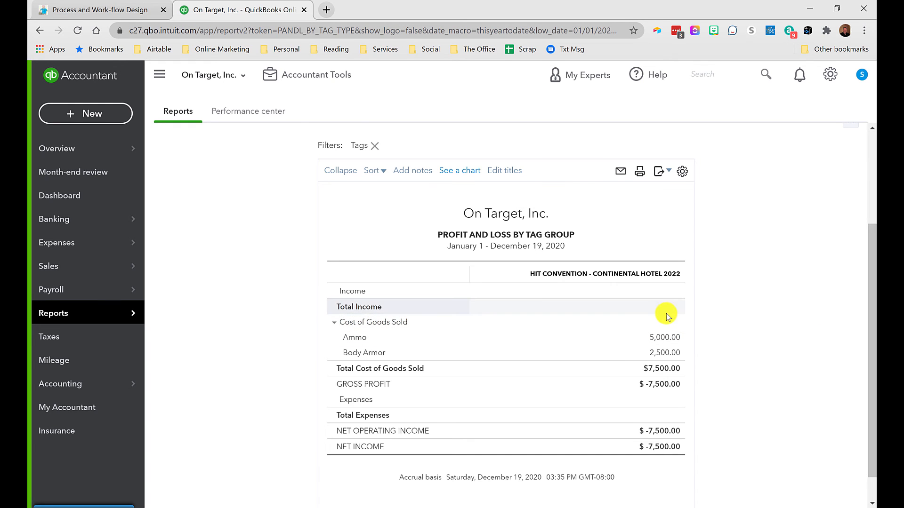
Step: Set the Profit and Loss by Tag Group report period to All Dates and rerun the report
{"action": "scroll", "coordinate": [635, 330], "scroll_direction": "up", "scroll_amount": 1}
{"action": "scroll", "coordinate": [638, 349], "scroll_direction": "up", "scroll_amount": 2}
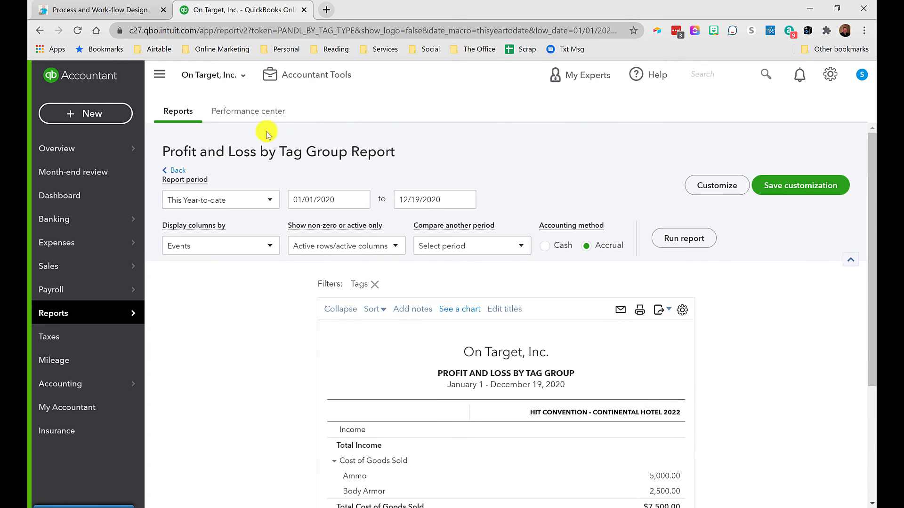
{"action": "left_click", "coordinate": [227, 199]}
{"action": "left_click", "coordinate": [184, 220]}
{"action": "left_click", "coordinate": [682, 238]}
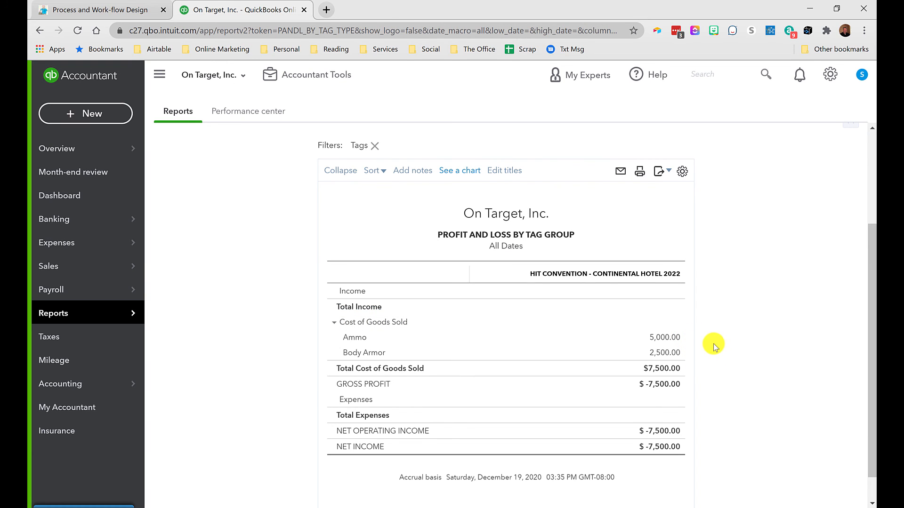
Step: Start a new invoice and choose the tagged prospect customer as its customer
{"action": "left_click", "coordinate": [91, 116]}
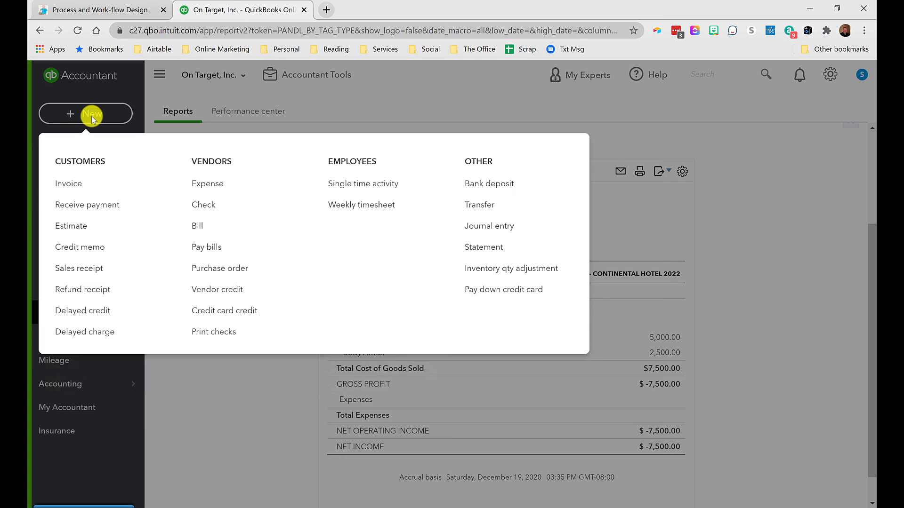
{"action": "left_click", "coordinate": [96, 188]}
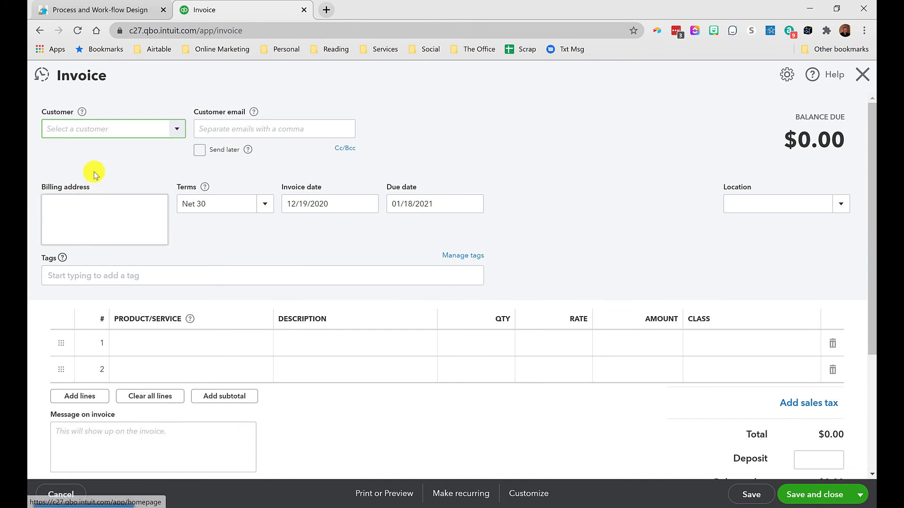
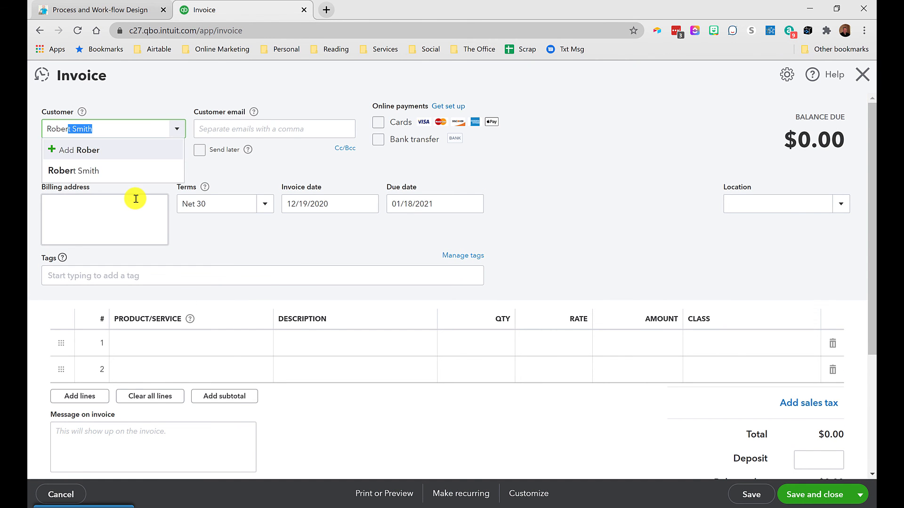
{"action": "left_click", "coordinate": [71, 172]}
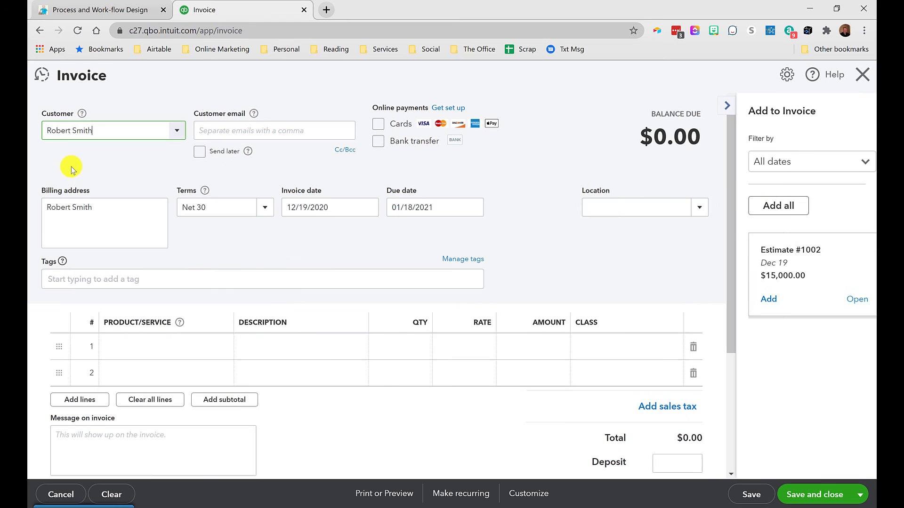
Step: Add Estimate #1002 to the invoice, then save and close it
{"action": "left_click", "coordinate": [755, 297]}
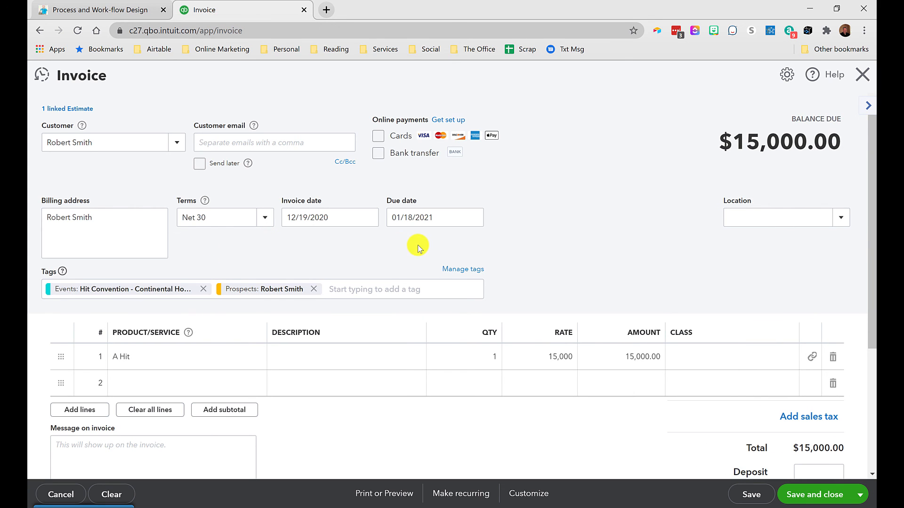
{"action": "left_click", "coordinate": [809, 500]}
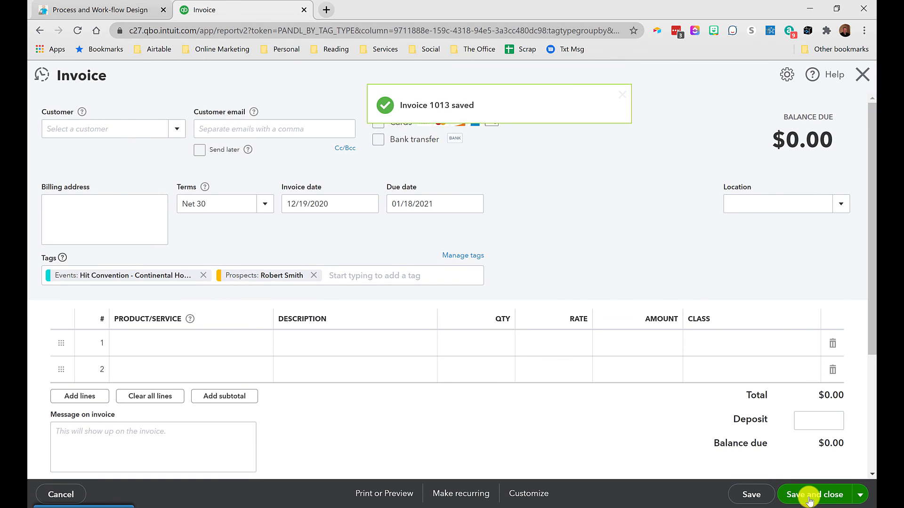